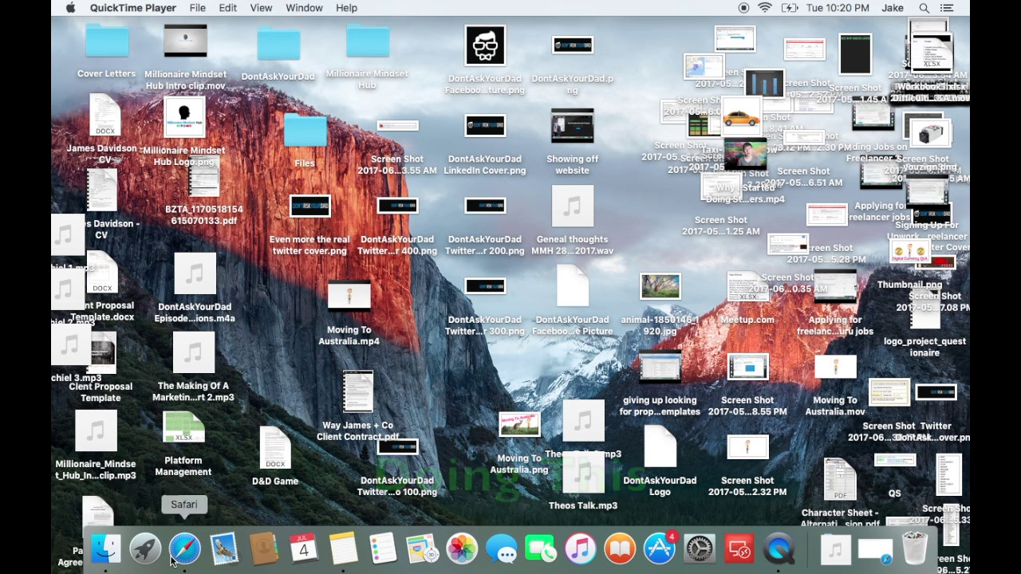
Step: Bring Safari to the front from the Dock, leaving QuickTime Player behind
{"action": "left_click", "coordinate": [184, 548]}
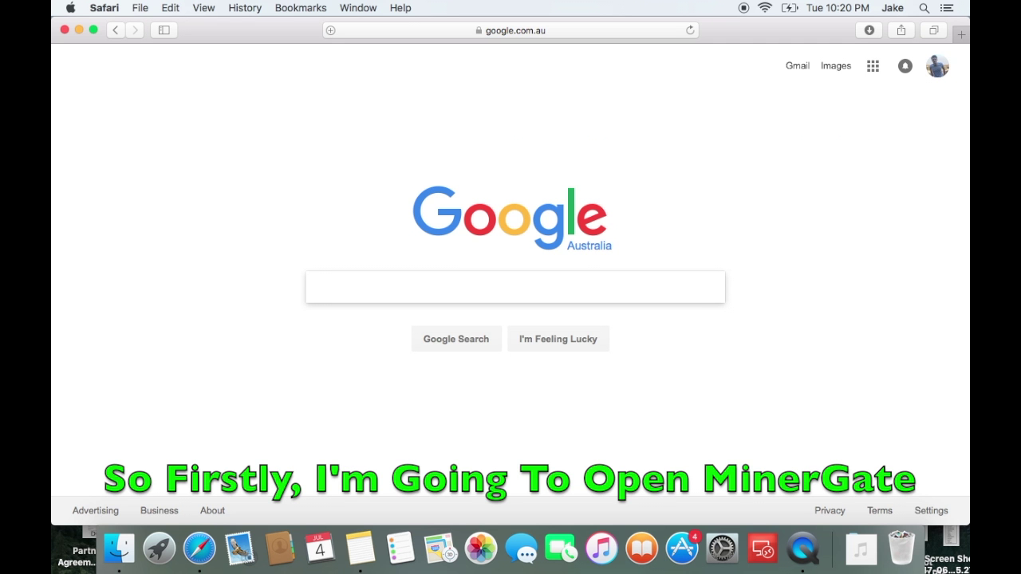
Step: Go to the MinerGate dashboard and review the balance currencies and the roughly 249 Bytecoin holdings
{"action": "left_click", "coordinate": [505, 30]}
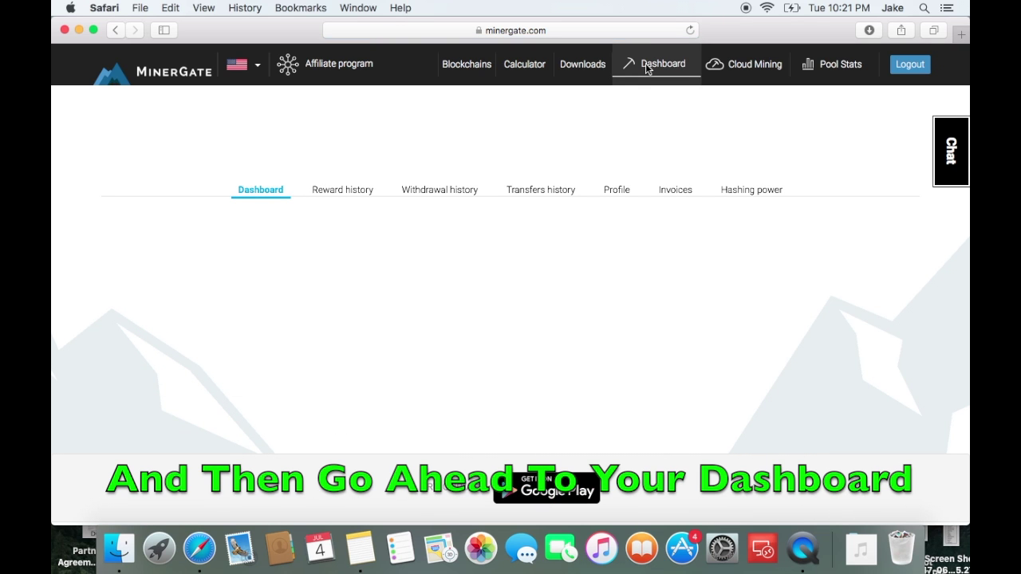
{"action": "left_click", "coordinate": [290, 218]}
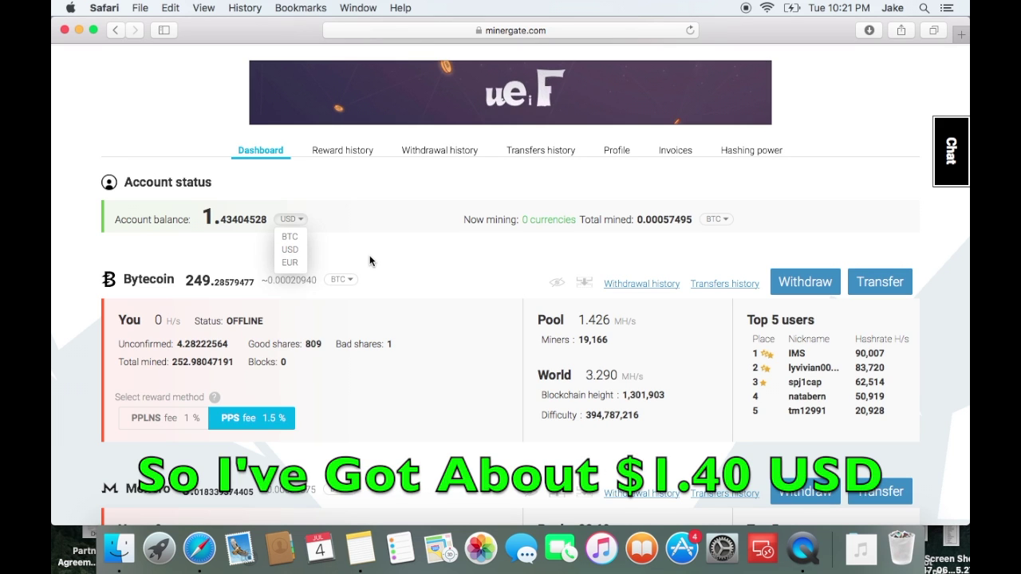
{"action": "left_click", "coordinate": [369, 261]}
{"action": "scroll", "coordinate": [419, 267], "scroll_direction": "down", "scroll_amount": 3}
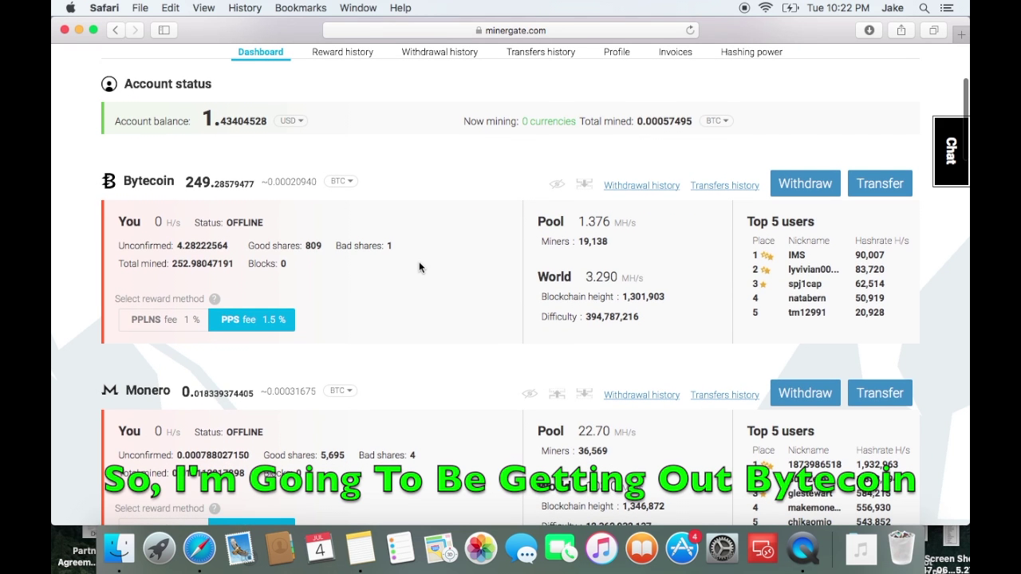
{"action": "scroll", "coordinate": [421, 266], "scroll_direction": "down", "scroll_amount": 4}
{"action": "scroll", "coordinate": [427, 303], "scroll_direction": "up", "scroll_amount": 10}
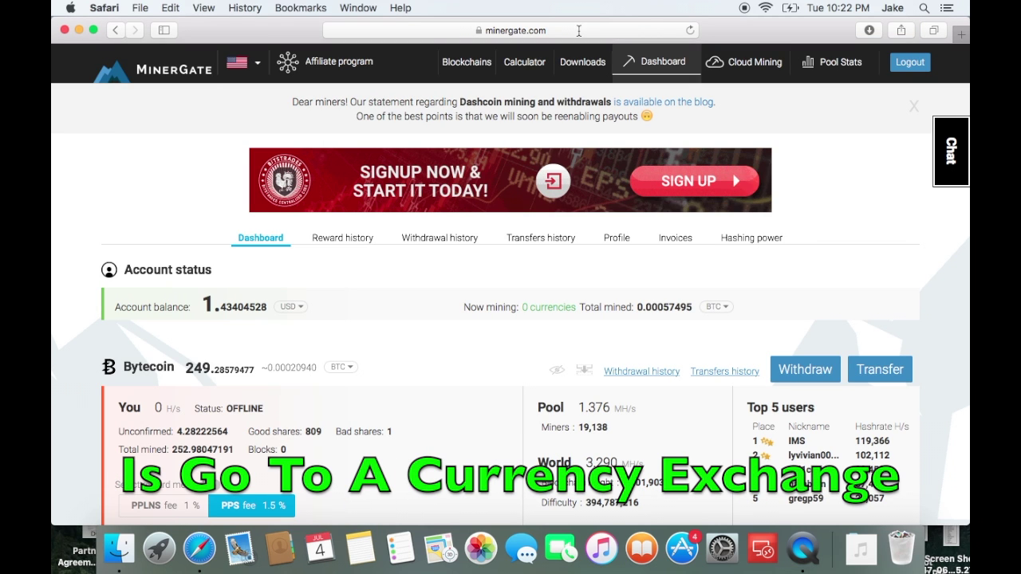
{"action": "key", "text": "super+t"}
Step: Load the HitBTC website and bring up its registration form
{"action": "type", "text": "HitBTC"}
{"action": "key", "text": "Return"}
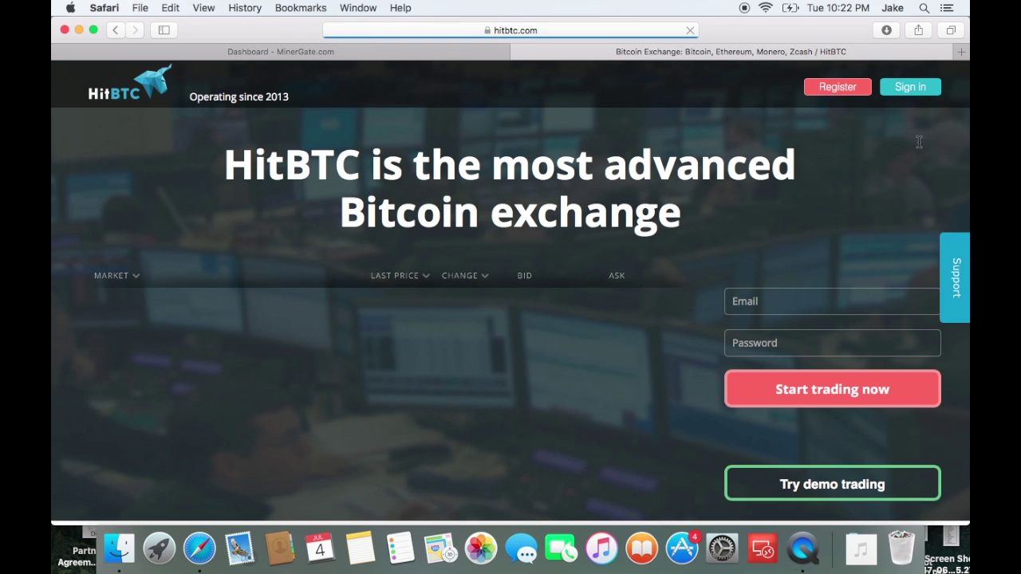
{"action": "left_click", "coordinate": [850, 94]}
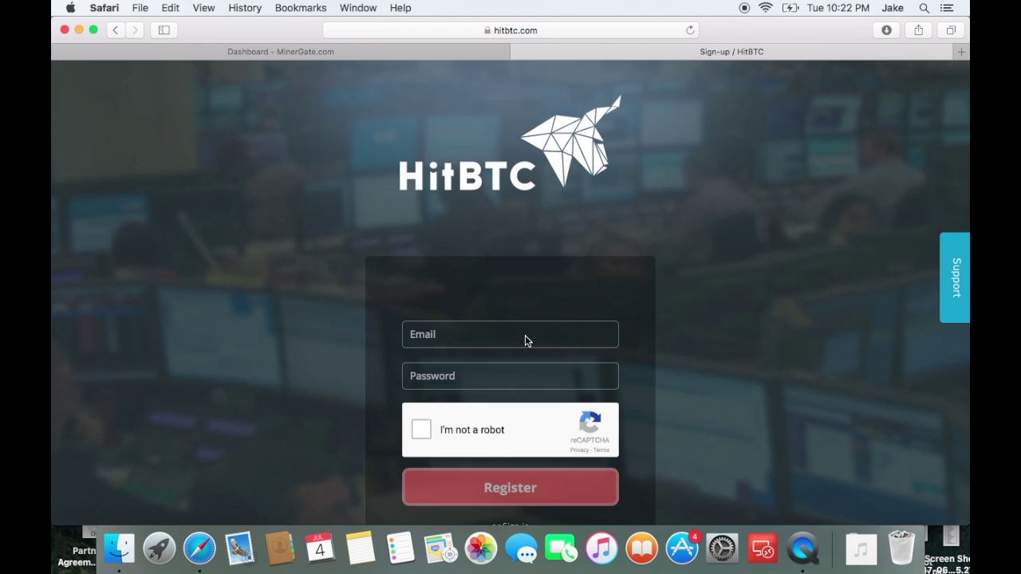
Step: Register with an email address and password, pass reCAPTCHA, and save the password
{"action": "left_click", "coordinate": [525, 336]}
{"action": "scroll", "coordinate": [526, 335], "scroll_direction": "down", "scroll_amount": 3}
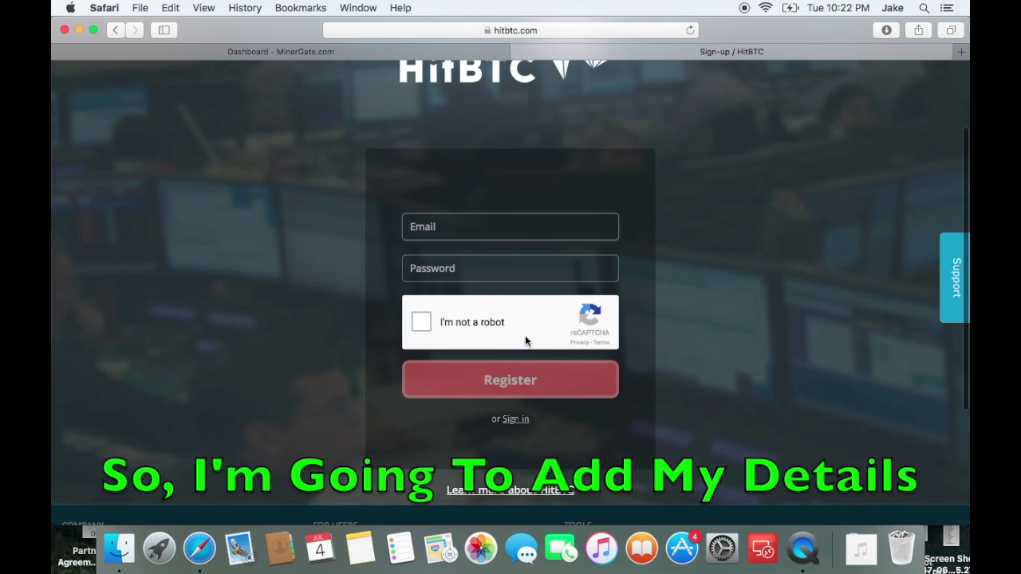
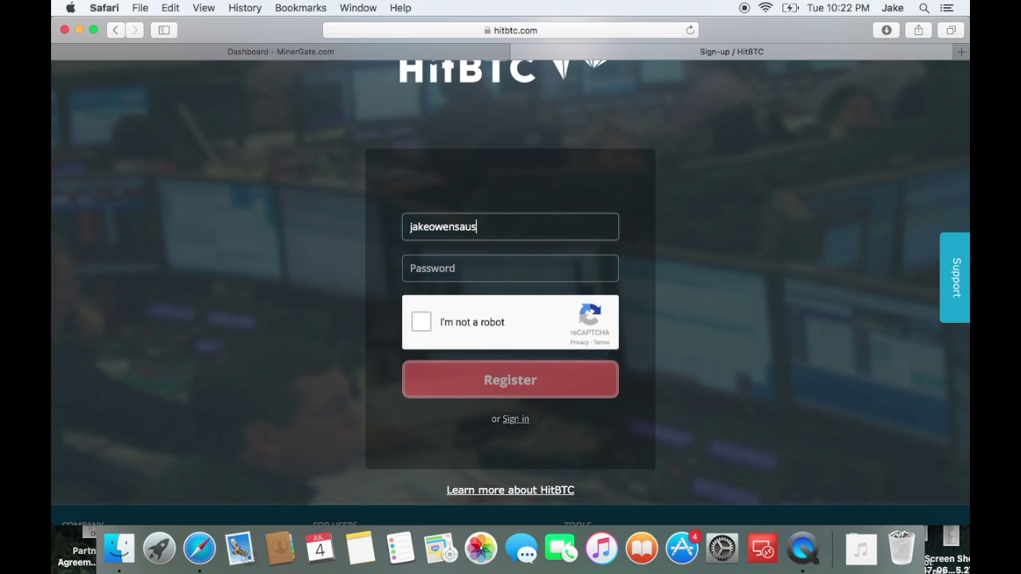
{"action": "key", "text": "Tab"}
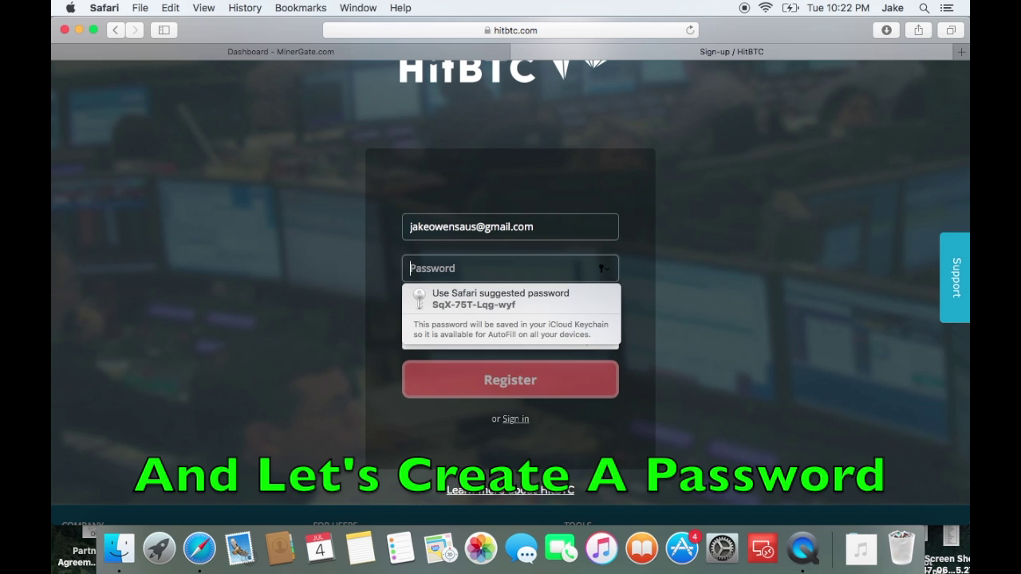
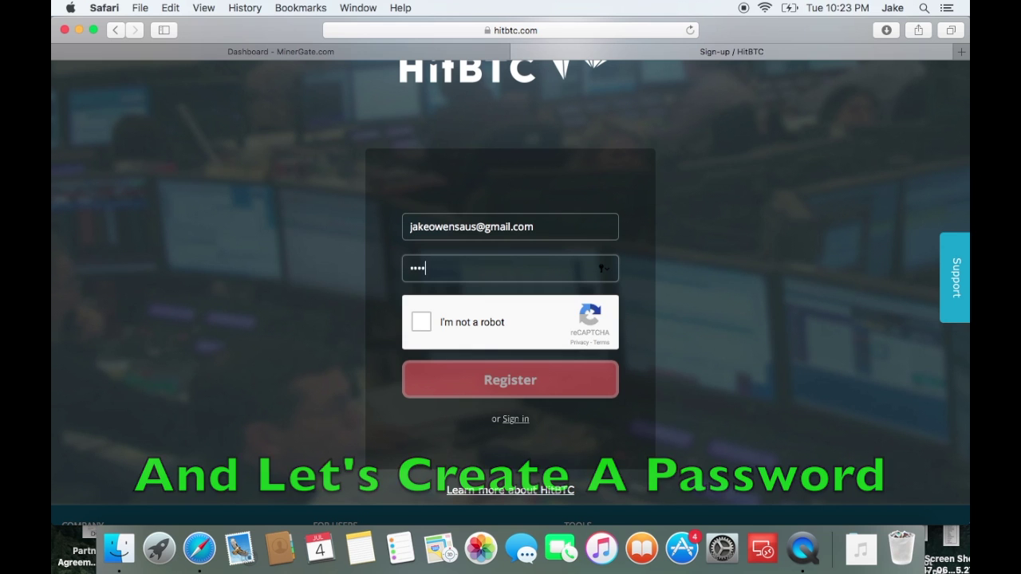
{"action": "left_click", "coordinate": [443, 331]}
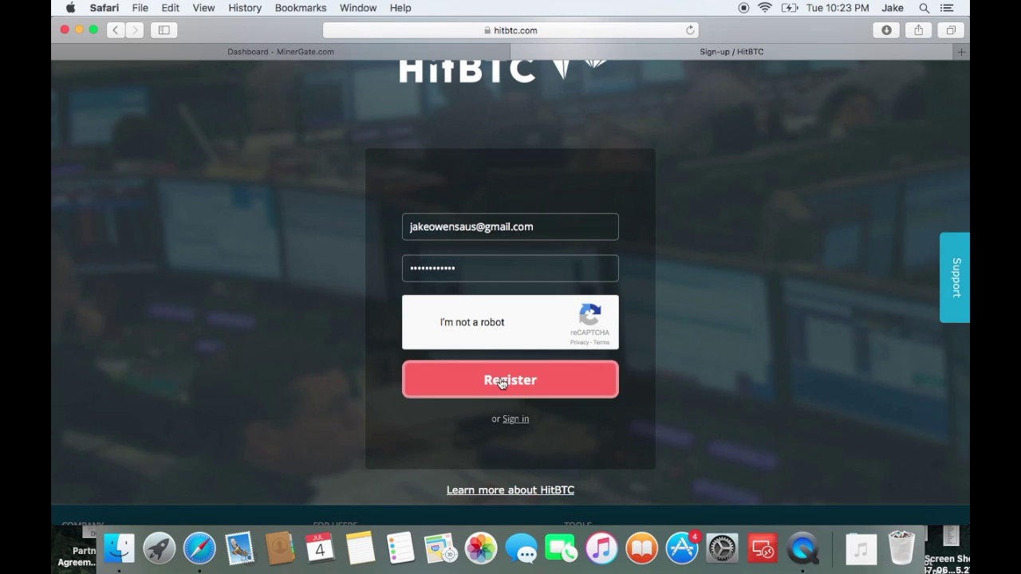
{"action": "left_click", "coordinate": [501, 383]}
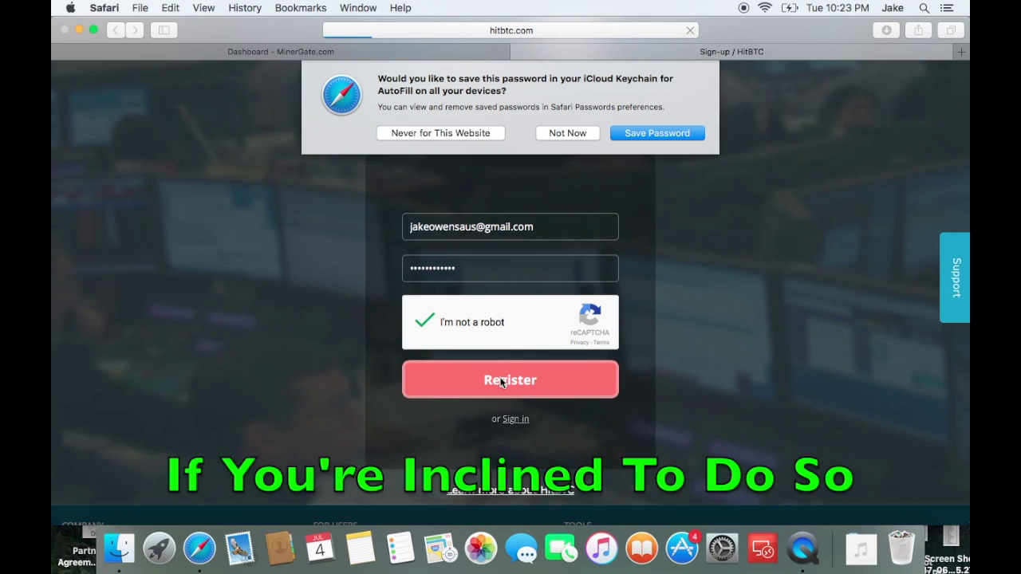
{"action": "left_click", "coordinate": [658, 136]}
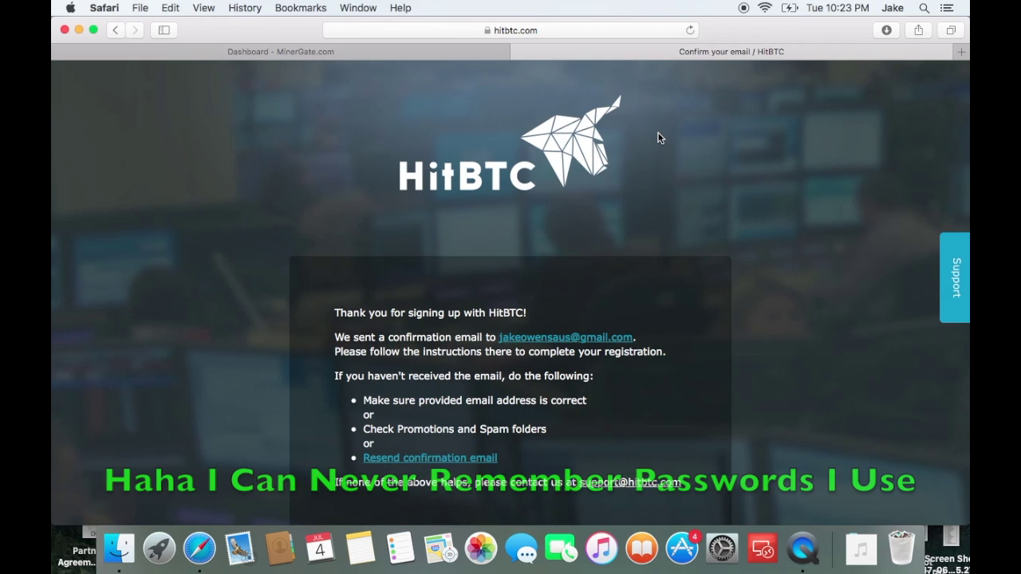
Step: Read the registration confirmation page about the verification email
{"action": "scroll", "coordinate": [648, 162], "scroll_direction": "down", "scroll_amount": 3}
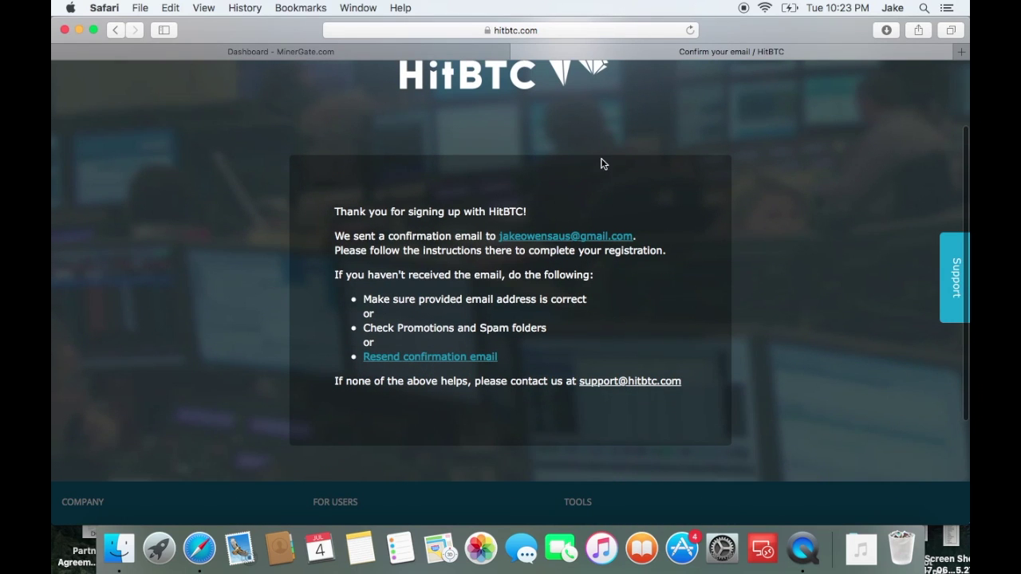
{"action": "mouse_move", "coordinate": [686, 211]}
{"action": "left_mouse_down"}
{"action": "mouse_move", "coordinate": [418, 229]}
{"action": "mouse_move", "coordinate": [452, 285]}
{"action": "left_mouse_up"}
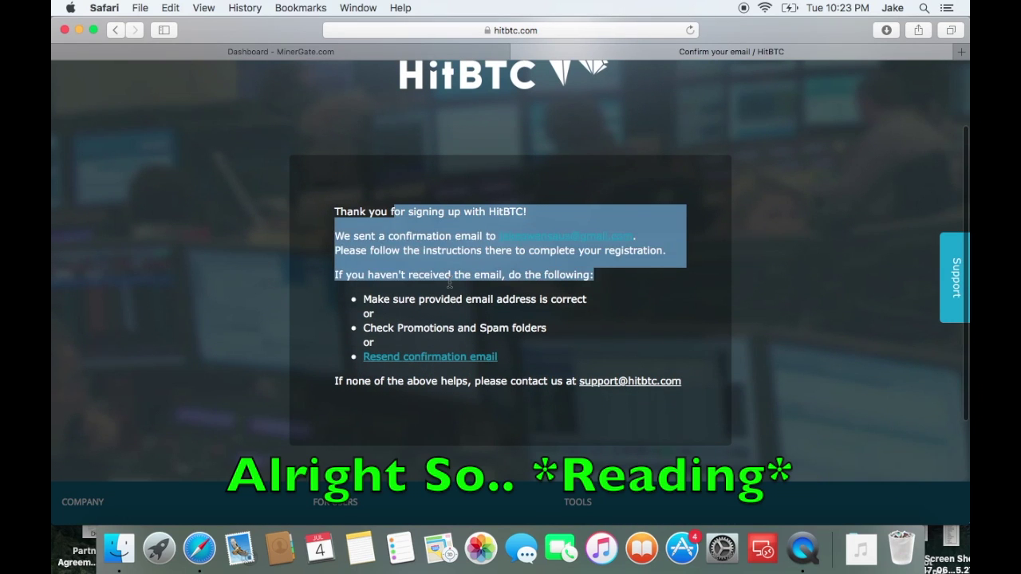
{"action": "left_click", "coordinate": [451, 287]}
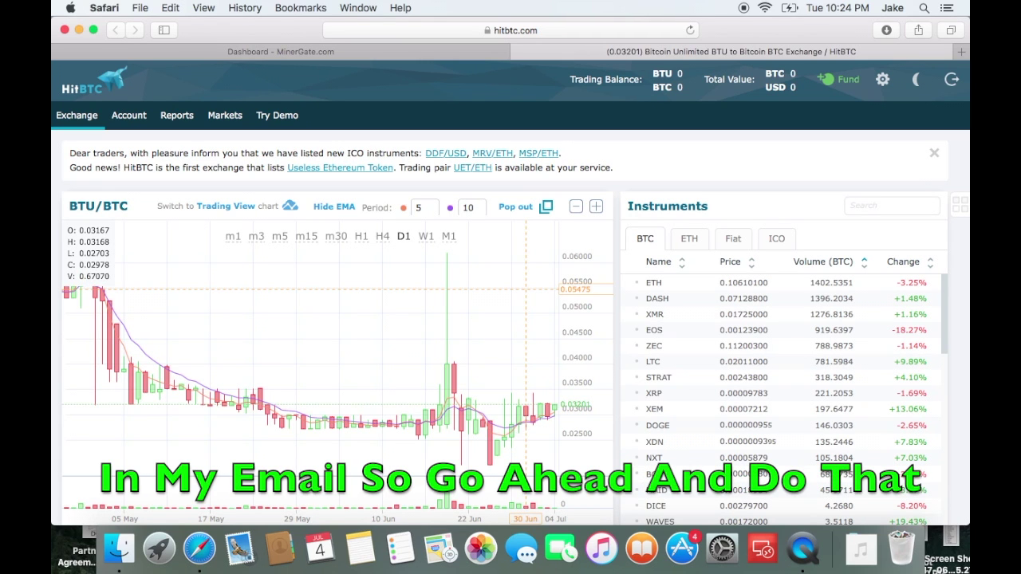
Step: Look over the BTU/BTC price chart and Buy/Sell forms, then go to the HitBTC account balances
{"action": "scroll", "coordinate": [528, 291], "scroll_direction": "down", "scroll_amount": 5}
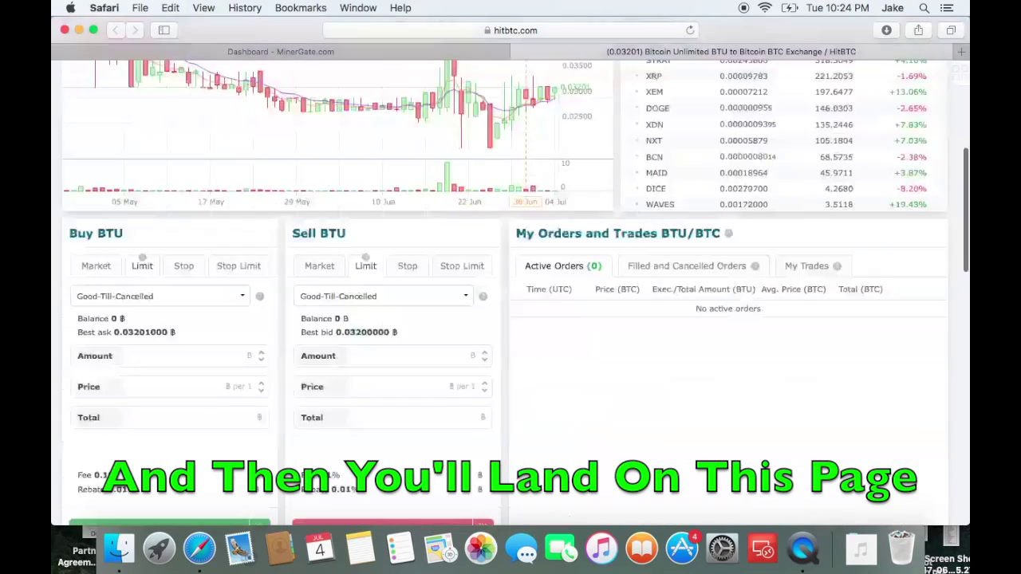
{"action": "scroll", "coordinate": [532, 296], "scroll_direction": "down", "scroll_amount": 4}
{"action": "scroll", "coordinate": [530, 296], "scroll_direction": "down", "scroll_amount": 1}
{"action": "scroll", "coordinate": [530, 295], "scroll_direction": "up", "scroll_amount": 2}
{"action": "scroll", "coordinate": [530, 295], "scroll_direction": "up", "scroll_amount": 3}
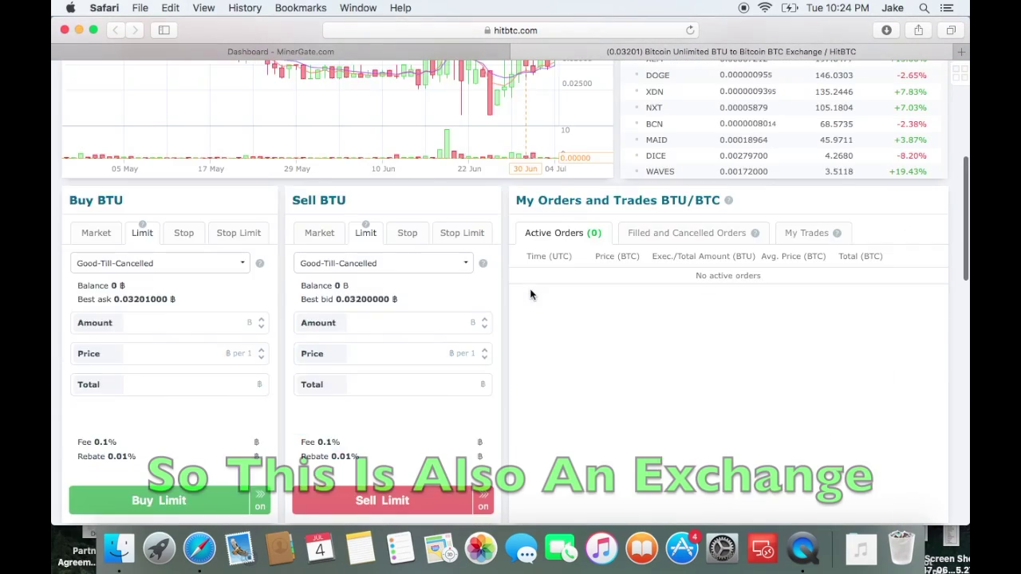
{"action": "scroll", "coordinate": [530, 295], "scroll_direction": "up", "scroll_amount": 2}
{"action": "scroll", "coordinate": [530, 295], "scroll_direction": "down", "scroll_amount": 5}
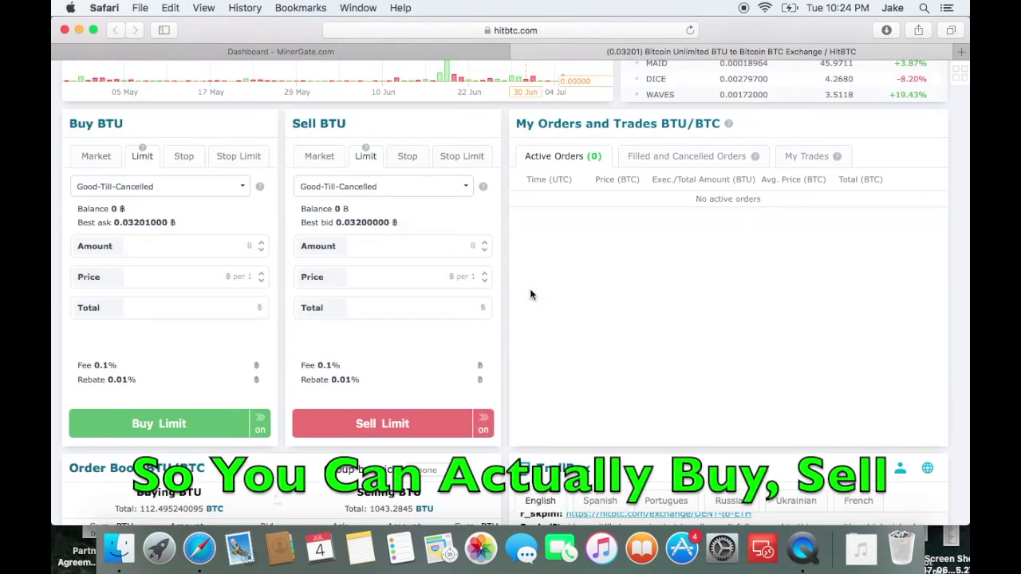
{"action": "scroll", "coordinate": [531, 295], "scroll_direction": "up", "scroll_amount": 2}
{"action": "scroll", "coordinate": [530, 295], "scroll_direction": "up", "scroll_amount": 7}
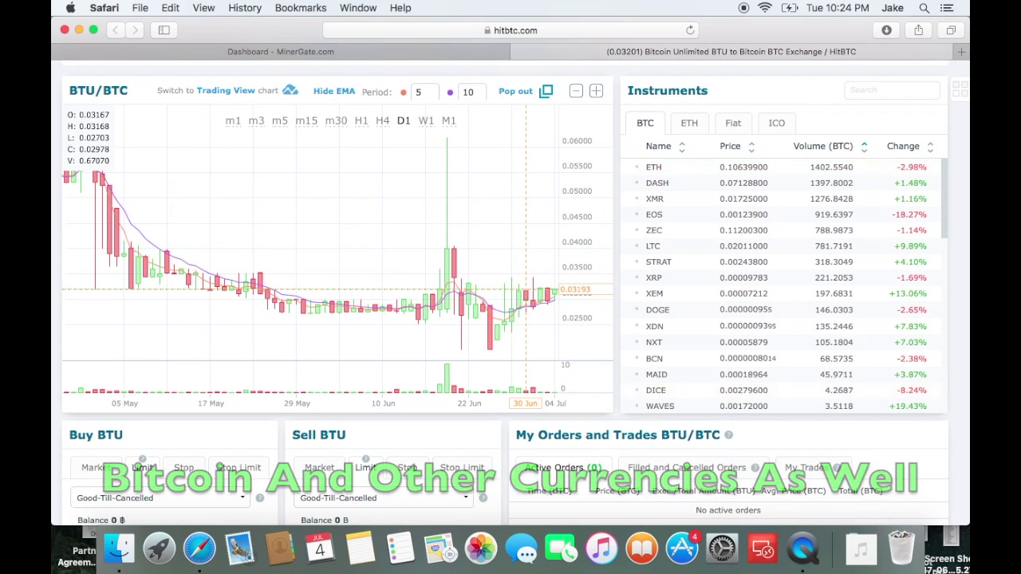
{"action": "scroll", "coordinate": [204, 118], "scroll_direction": "up", "scroll_amount": 3}
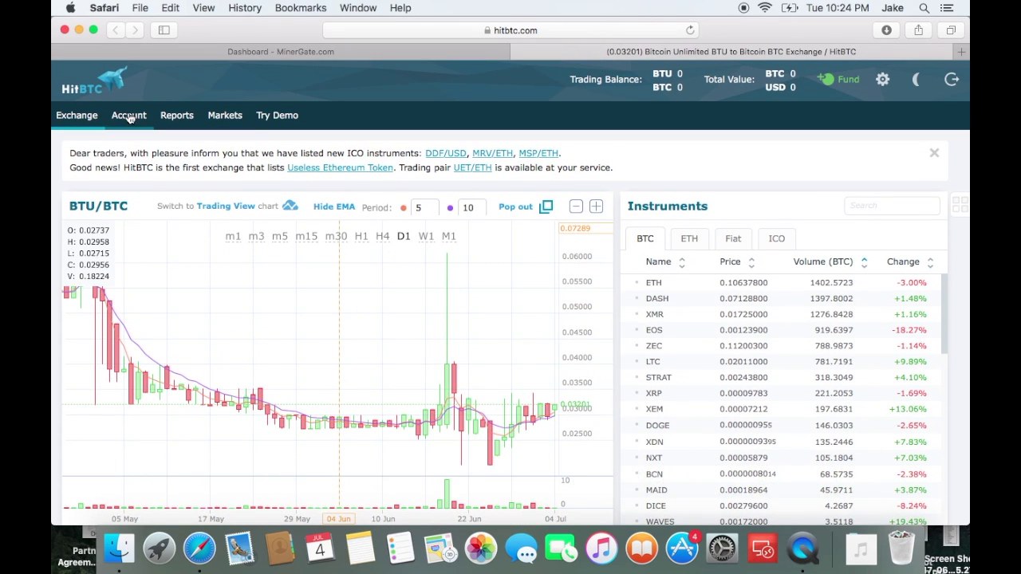
{"action": "left_click", "coordinate": [129, 115]}
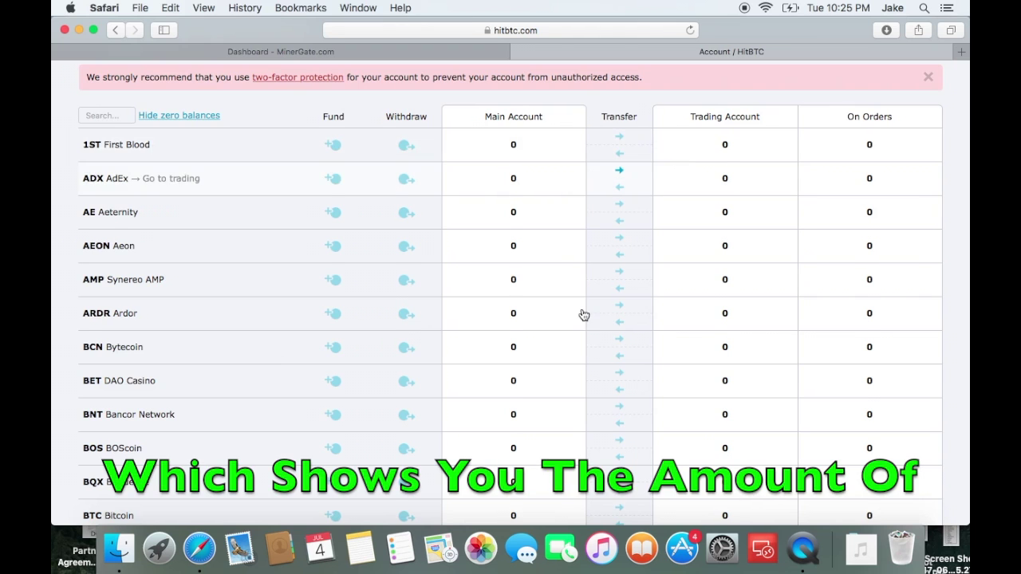
Step: Scan the all-zero HitBTC balances and the 249 Bytecoin on the MinerGate dashboard
{"action": "scroll", "coordinate": [583, 314], "scroll_direction": "down", "scroll_amount": 5}
{"action": "scroll", "coordinate": [581, 308], "scroll_direction": "down", "scroll_amount": 4}
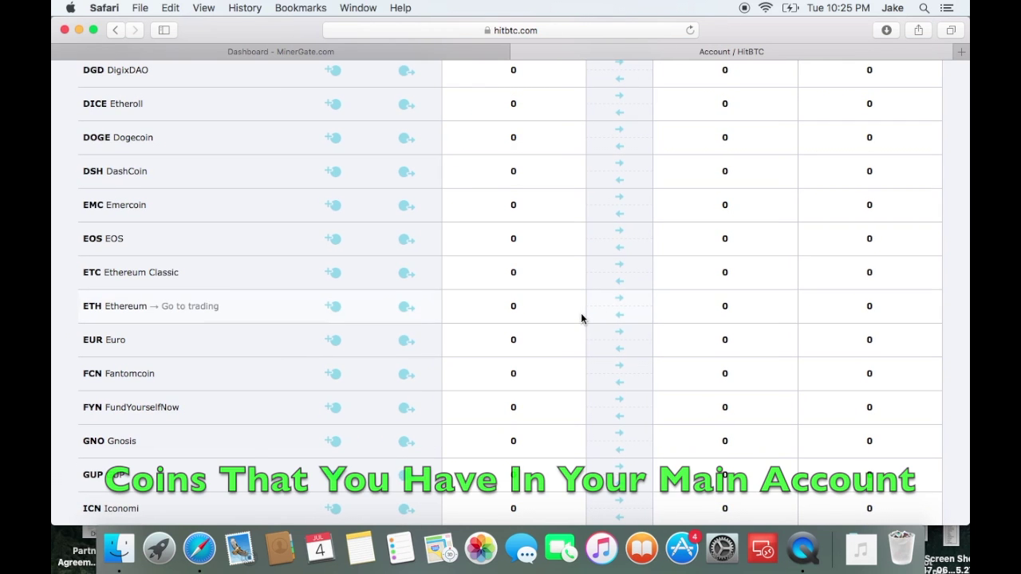
{"action": "scroll", "coordinate": [513, 372], "scroll_direction": "up", "scroll_amount": 10}
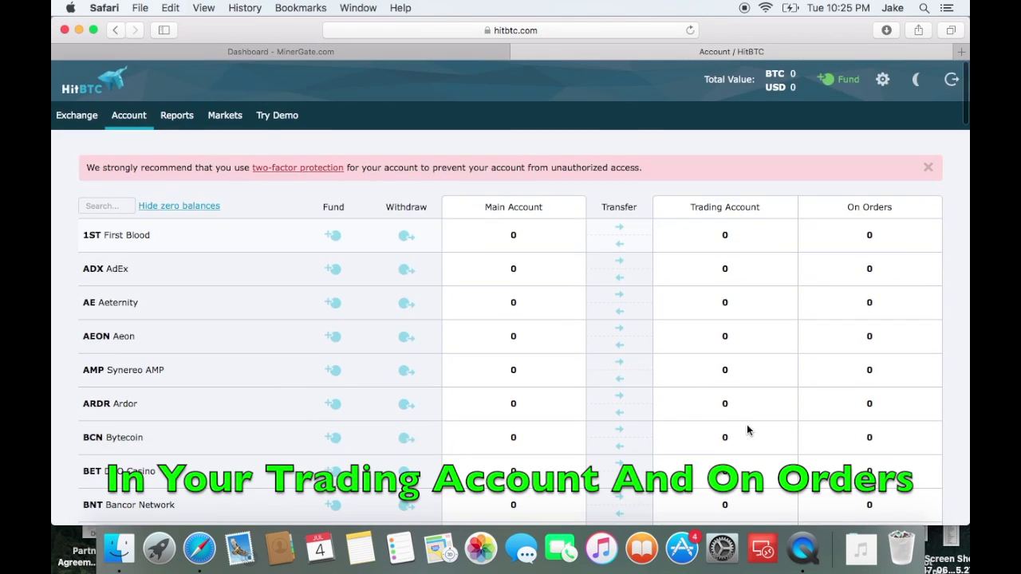
{"action": "scroll", "coordinate": [626, 295], "scroll_direction": "down", "scroll_amount": 15}
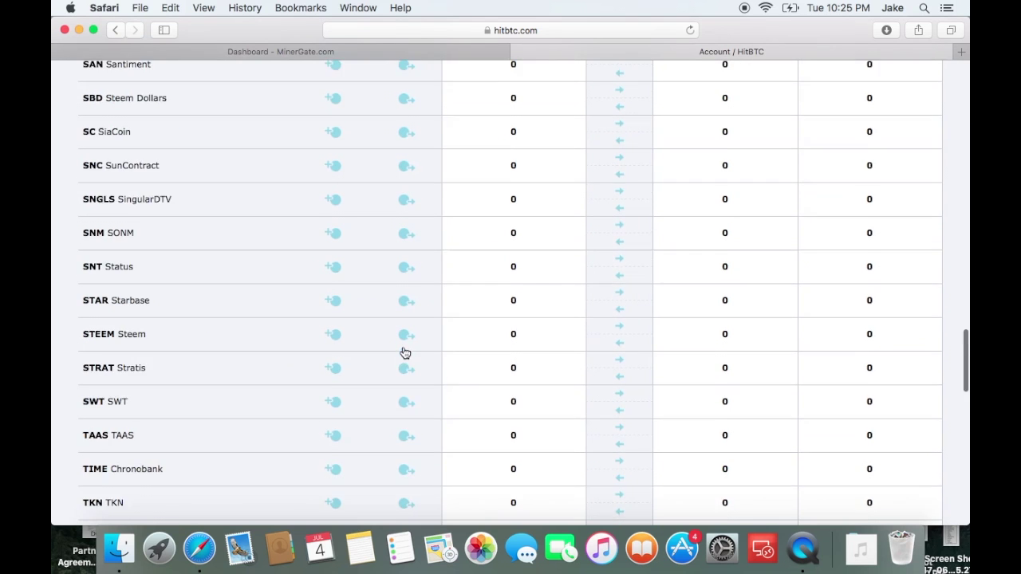
{"action": "scroll", "coordinate": [403, 351], "scroll_direction": "down", "scroll_amount": 2}
{"action": "left_click", "coordinate": [324, 53]}
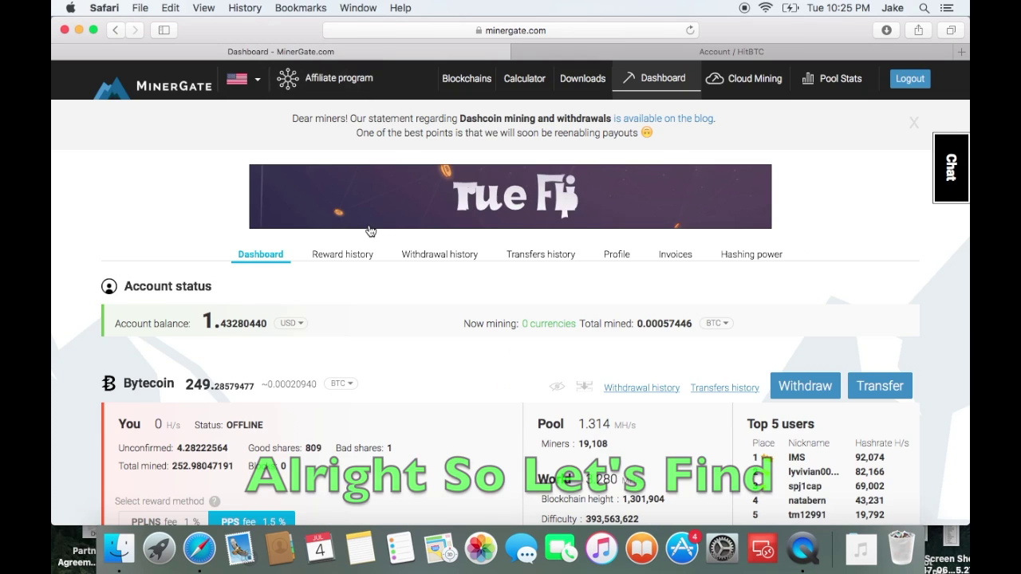
{"action": "scroll", "coordinate": [204, 313], "scroll_direction": "down", "scroll_amount": 3}
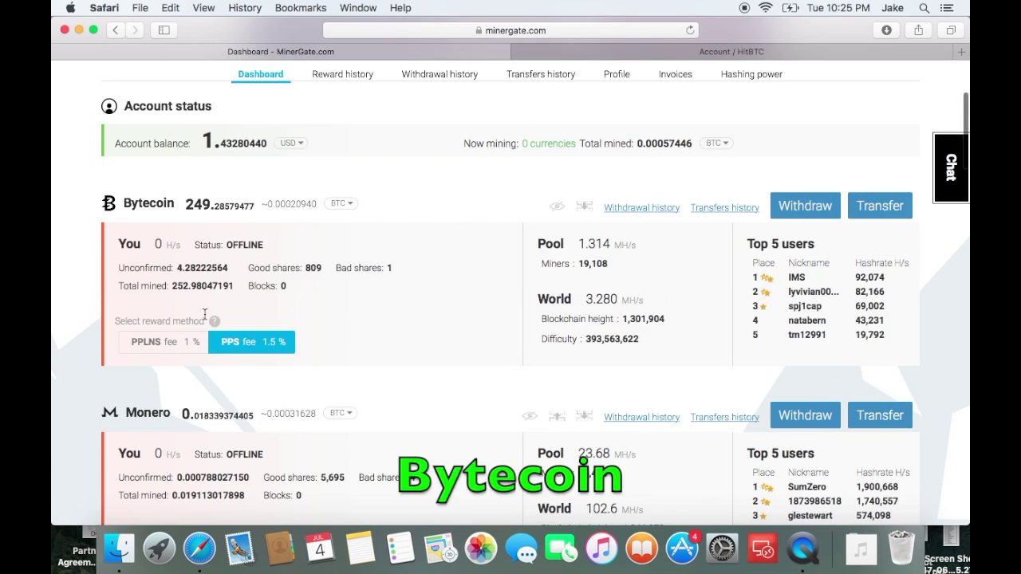
{"action": "left_click", "coordinate": [610, 52]}
Step: Create a new BCN Bytecoin deposit address on HitBTC and copy it
{"action": "left_click", "coordinate": [334, 123]}
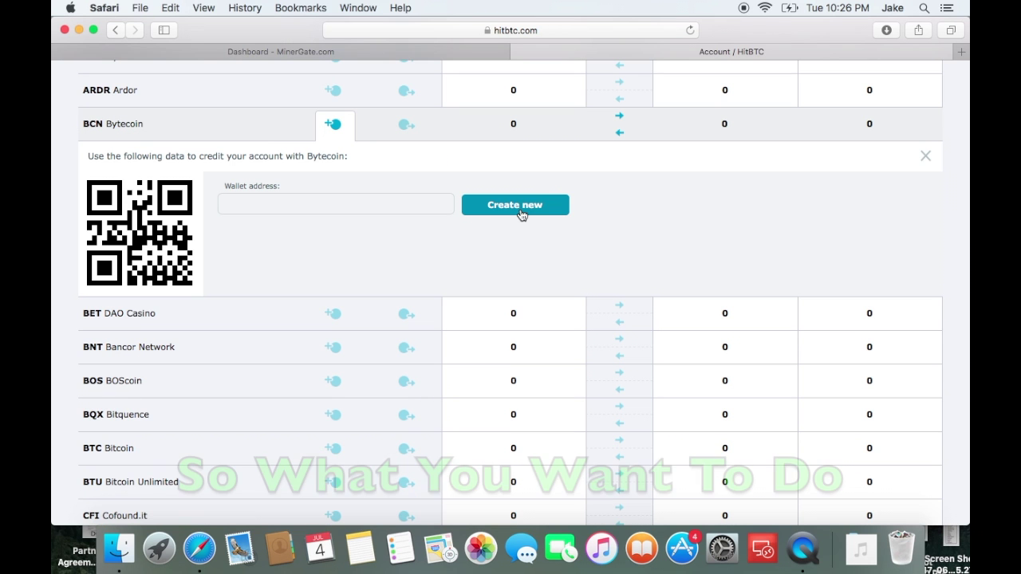
{"action": "left_click", "coordinate": [335, 126]}
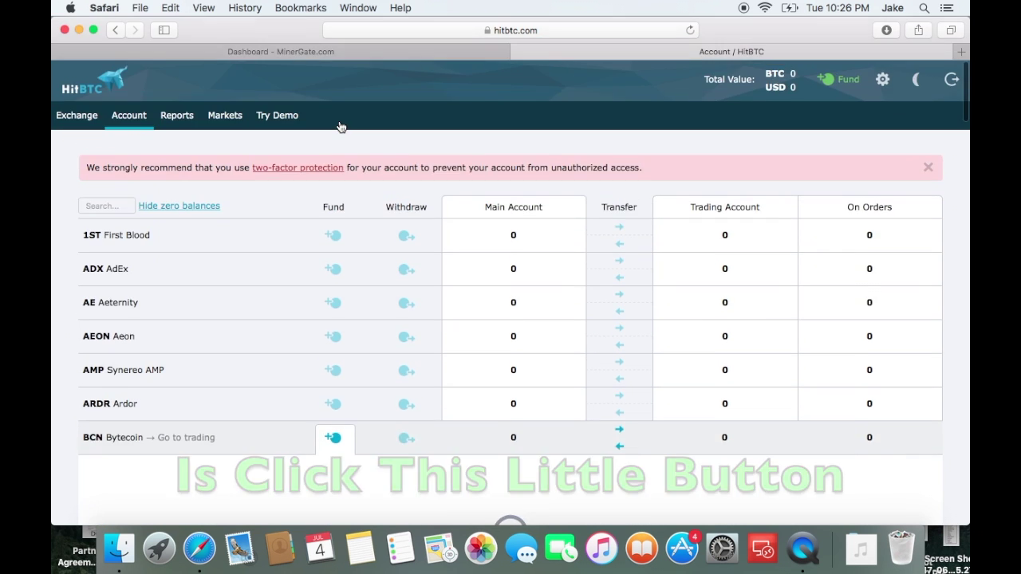
{"action": "scroll", "coordinate": [341, 127], "scroll_direction": "down", "scroll_amount": 2}
{"action": "scroll", "coordinate": [335, 168], "scroll_direction": "down", "scroll_amount": 2}
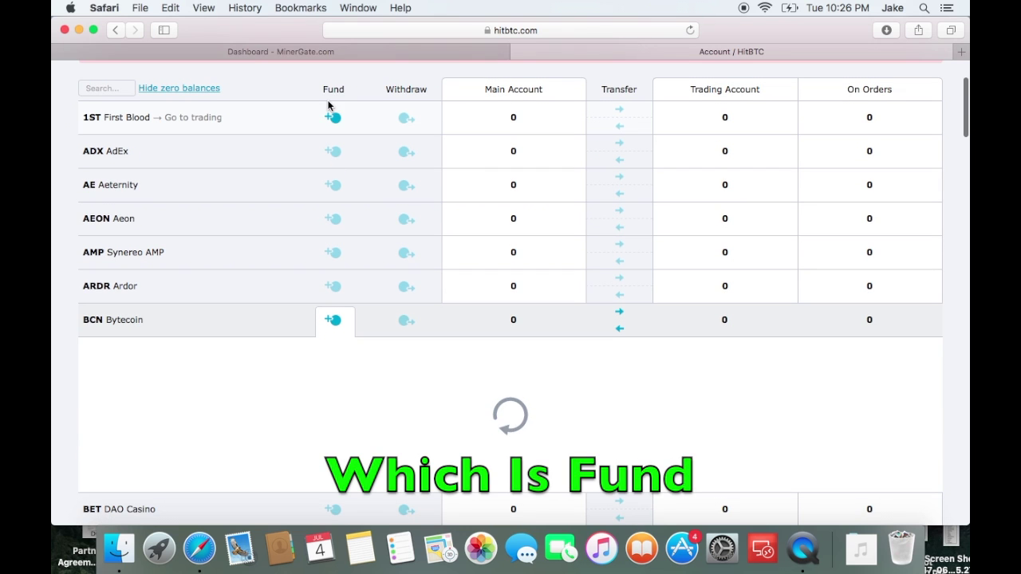
{"action": "scroll", "coordinate": [306, 311], "scroll_direction": "down", "scroll_amount": 3}
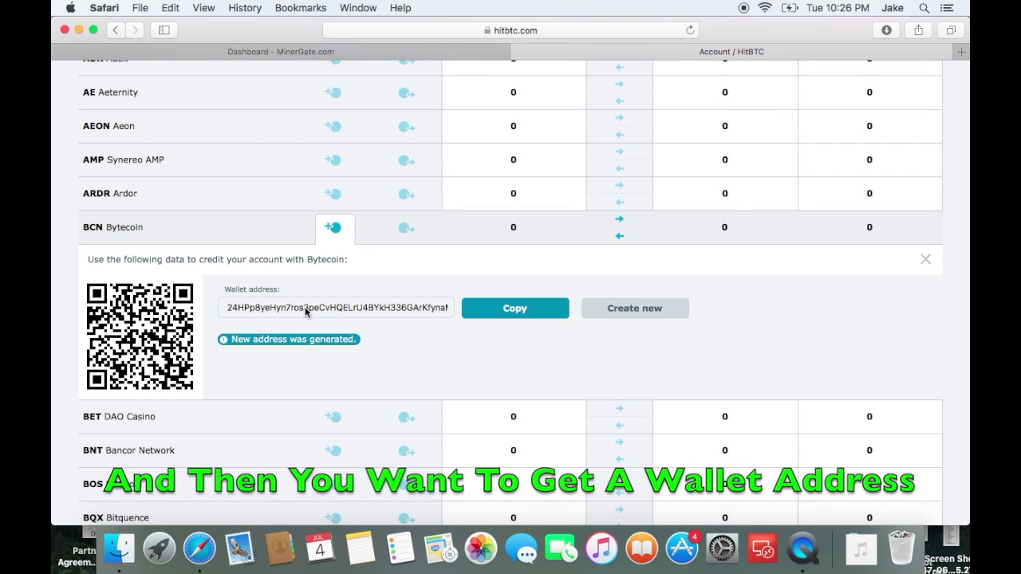
{"action": "left_click", "coordinate": [499, 305]}
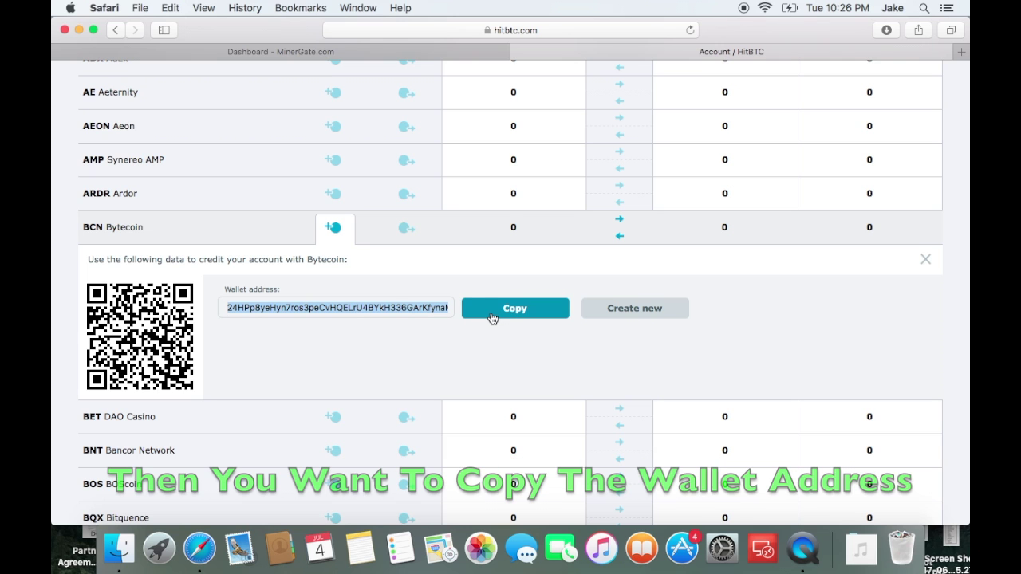
{"action": "left_click", "coordinate": [265, 314]}
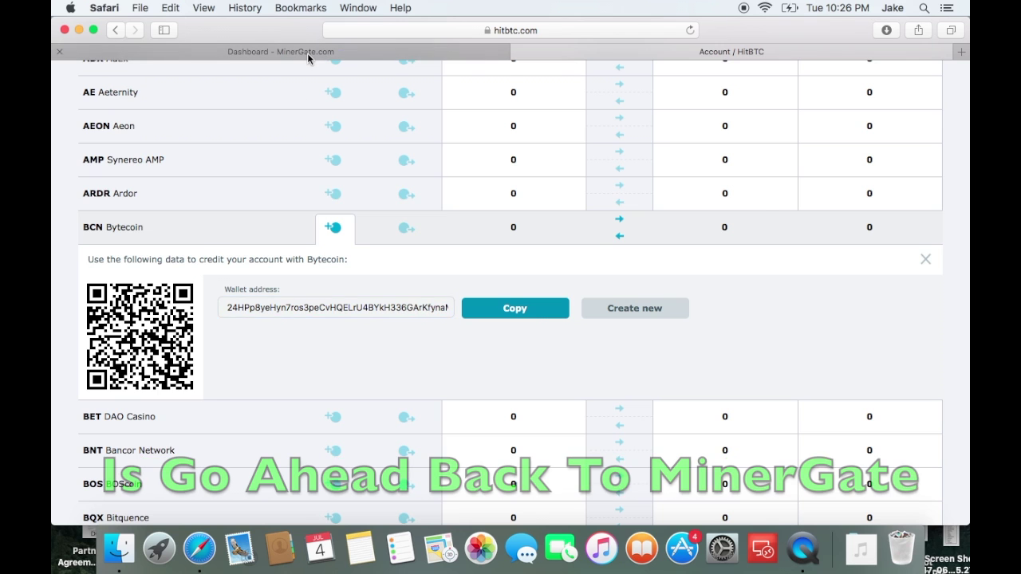
Step: Fill a MinerGate Bytecoin withdrawal of 249.28579477 to the pasted HitBTC deposit address
{"action": "left_click", "coordinate": [308, 54]}
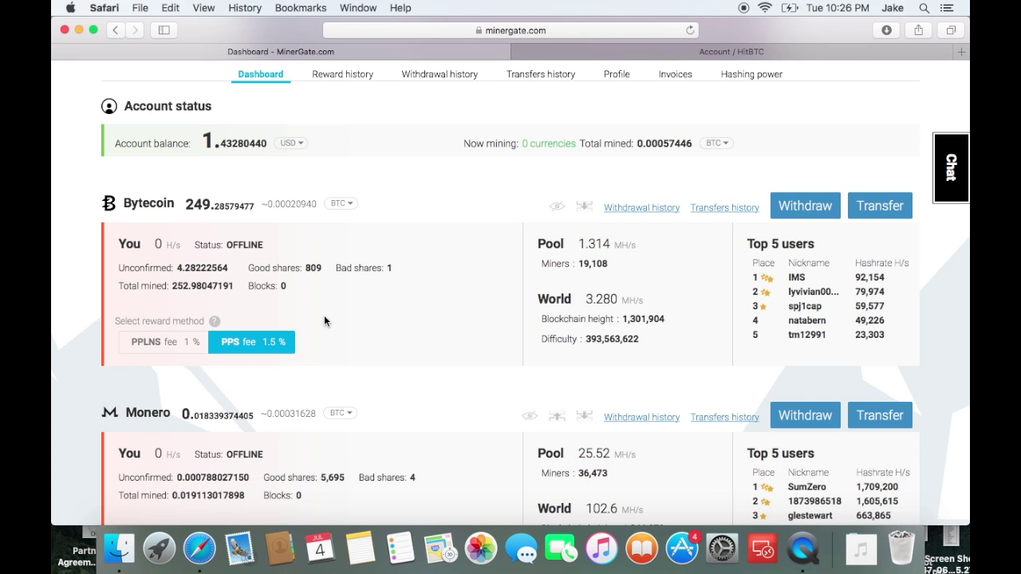
{"action": "left_click", "coordinate": [806, 206]}
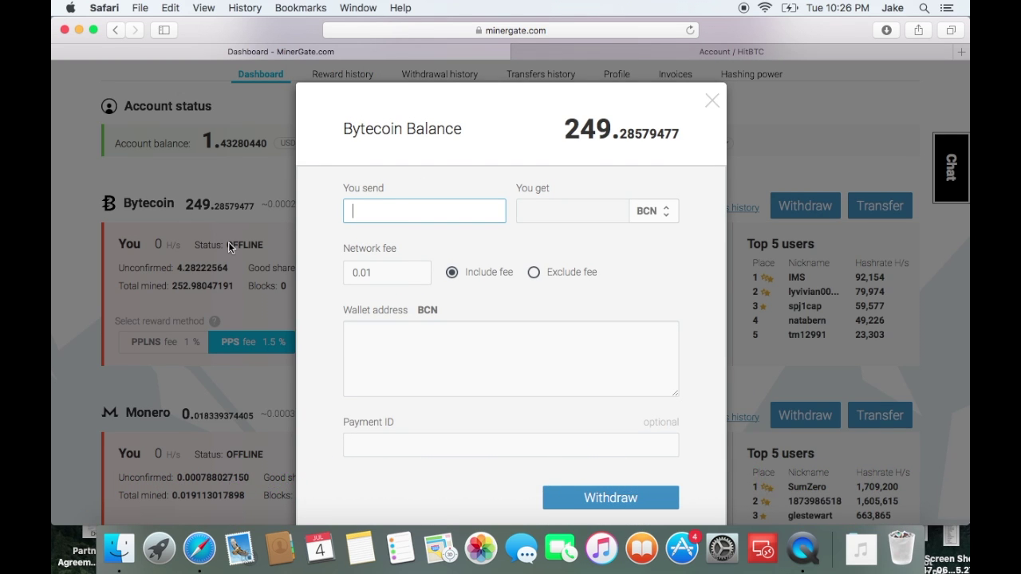
{"action": "type", "text": "249.285"}
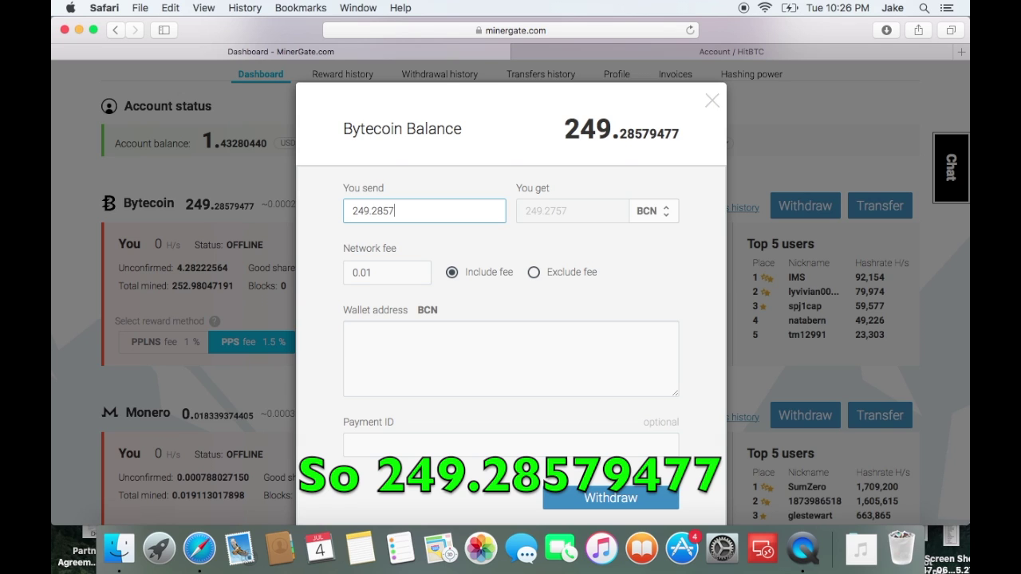
{"action": "type", "text": "77"}
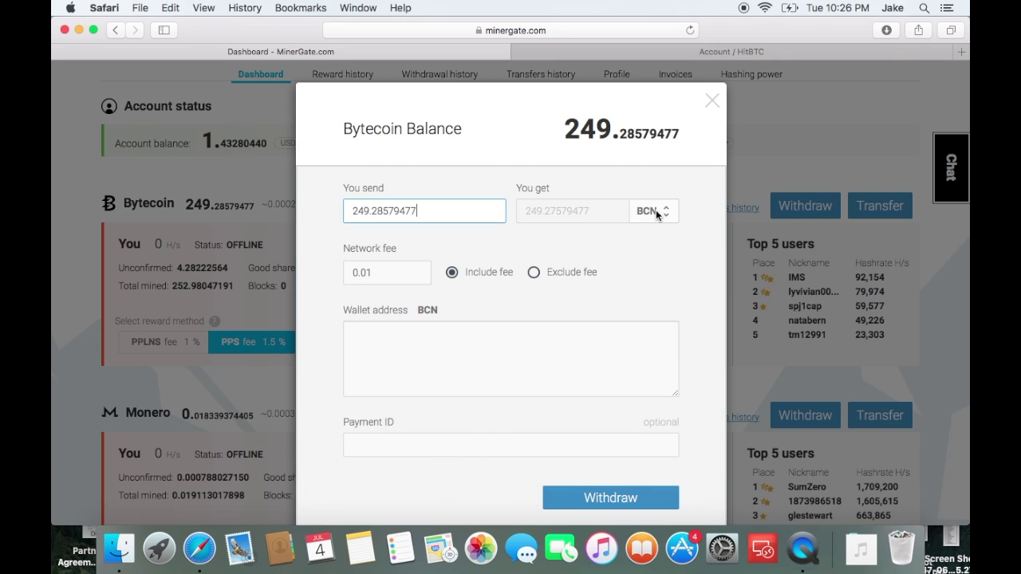
{"action": "left_click", "coordinate": [427, 352]}
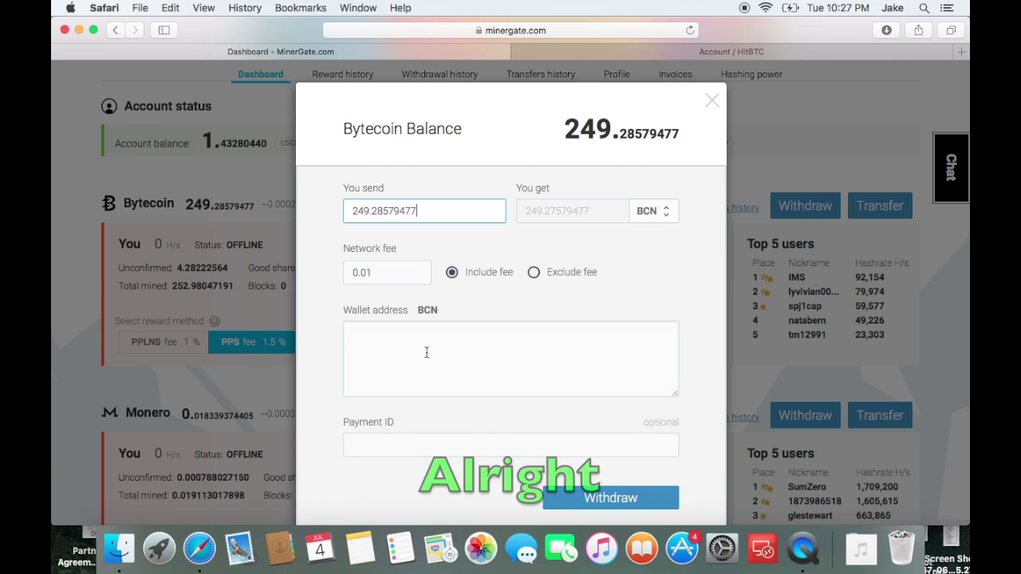
{"action": "key", "text": "super+v"}
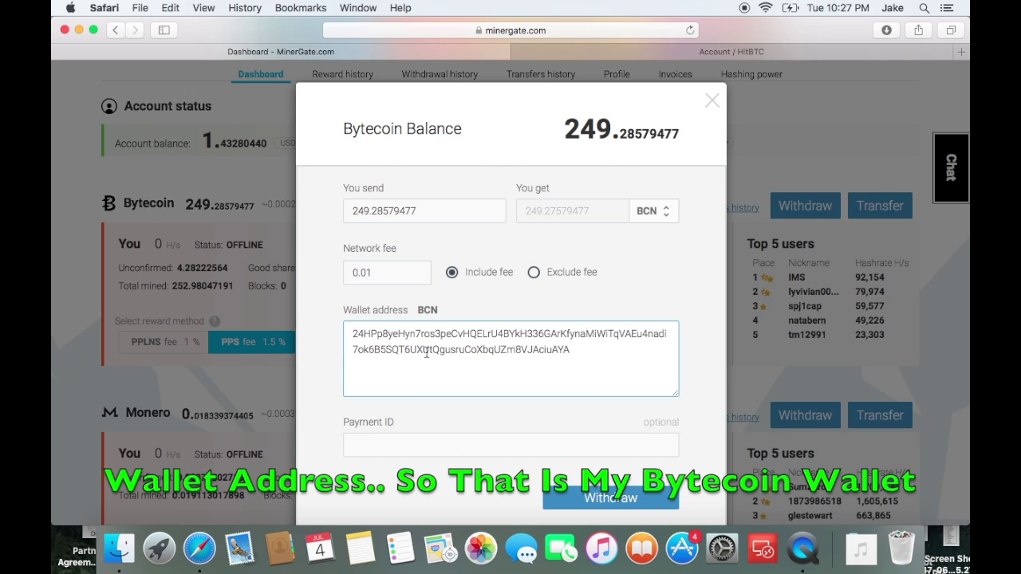
Step: Submit the Bytecoin withdrawal, dismiss the success notice, and return to HitBTC
{"action": "scroll", "coordinate": [431, 387], "scroll_direction": "down", "scroll_amount": 2}
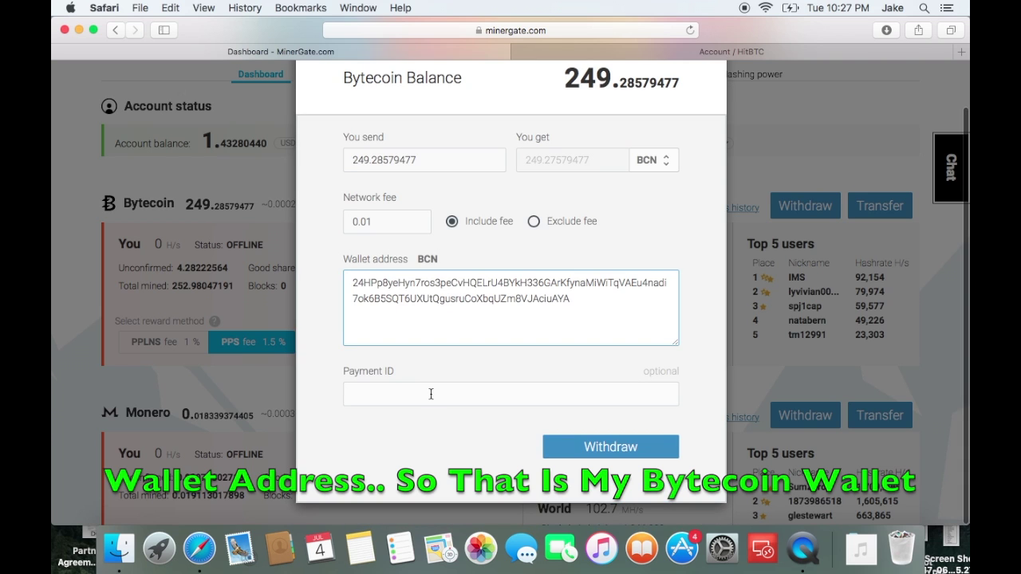
{"action": "left_click", "coordinate": [600, 446]}
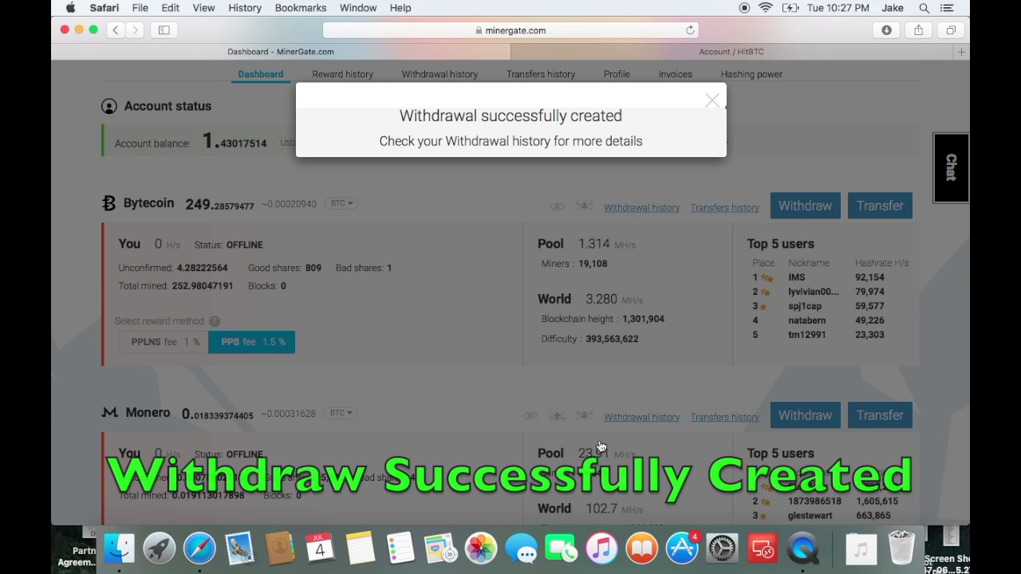
{"action": "left_click", "coordinate": [712, 100]}
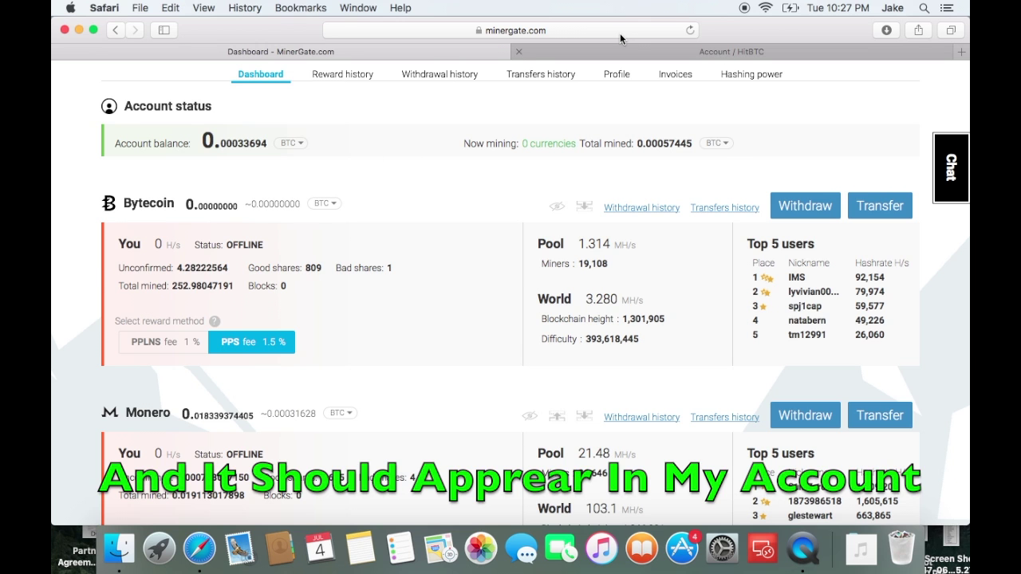
{"action": "left_click", "coordinate": [641, 46]}
{"action": "scroll", "coordinate": [425, 218], "scroll_direction": "down", "scroll_amount": 2}
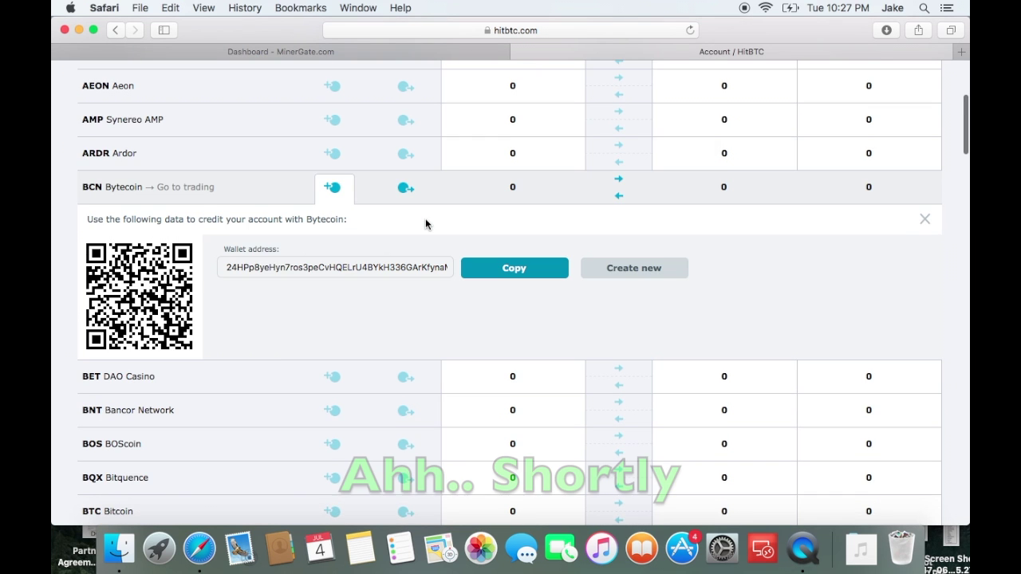
Step: Check the BCN row and latest transactions for the 249.27579477 Bytecoin deposit
{"action": "scroll", "coordinate": [425, 224], "scroll_direction": "up", "scroll_amount": 5}
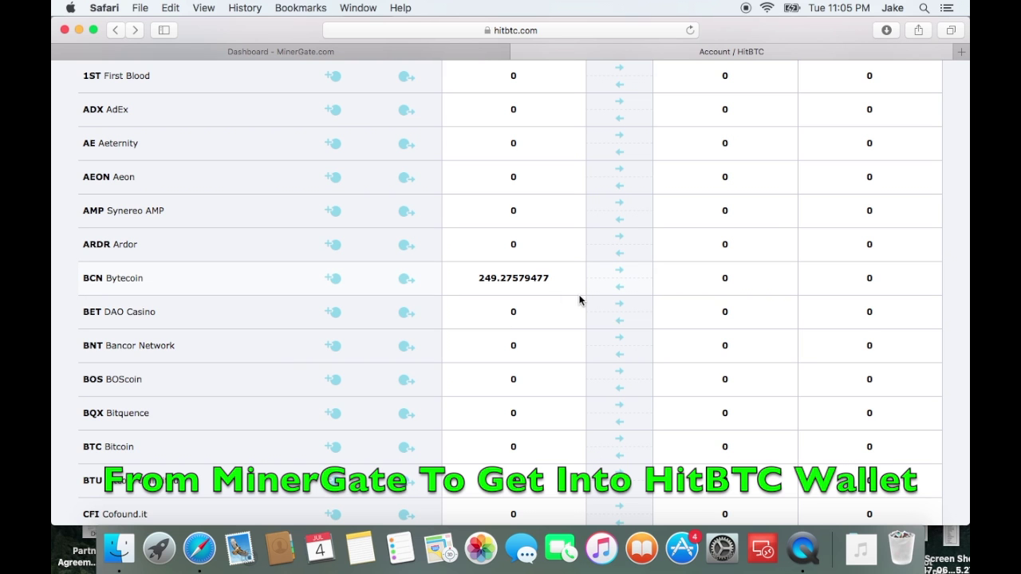
{"action": "scroll", "coordinate": [580, 299], "scroll_direction": "up", "scroll_amount": 5}
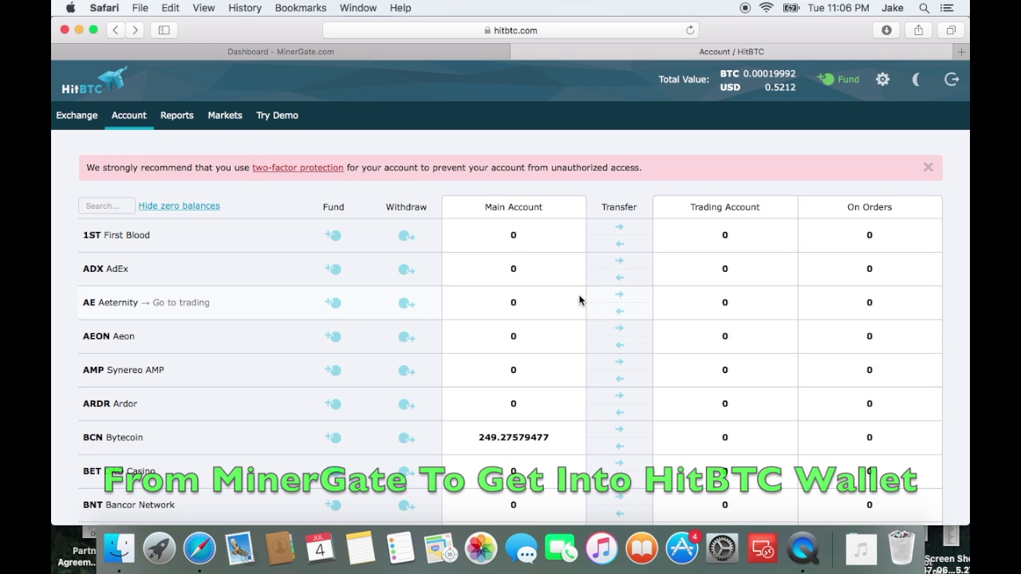
{"action": "scroll", "coordinate": [580, 300], "scroll_direction": "down", "scroll_amount": 1}
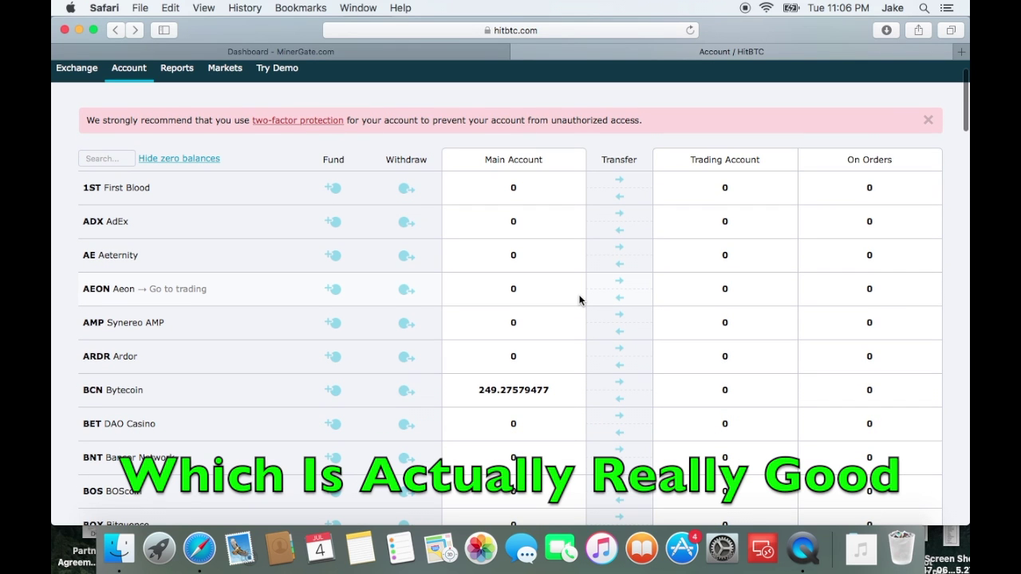
{"action": "scroll", "coordinate": [580, 300], "scroll_direction": "up", "scroll_amount": 1}
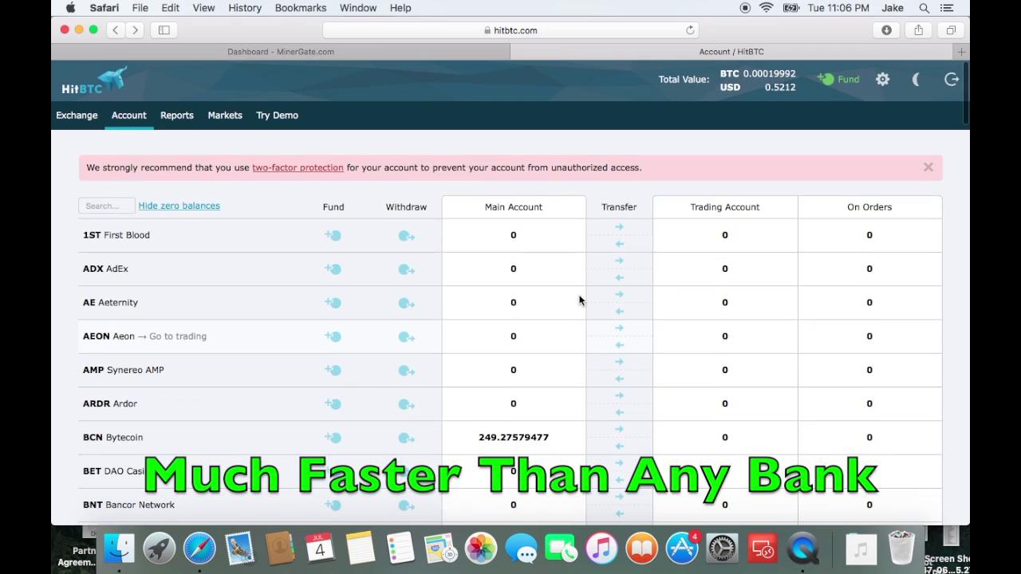
{"action": "scroll", "coordinate": [579, 300], "scroll_direction": "down", "scroll_amount": 15}
{"action": "scroll", "coordinate": [580, 300], "scroll_direction": "down", "scroll_amount": 10}
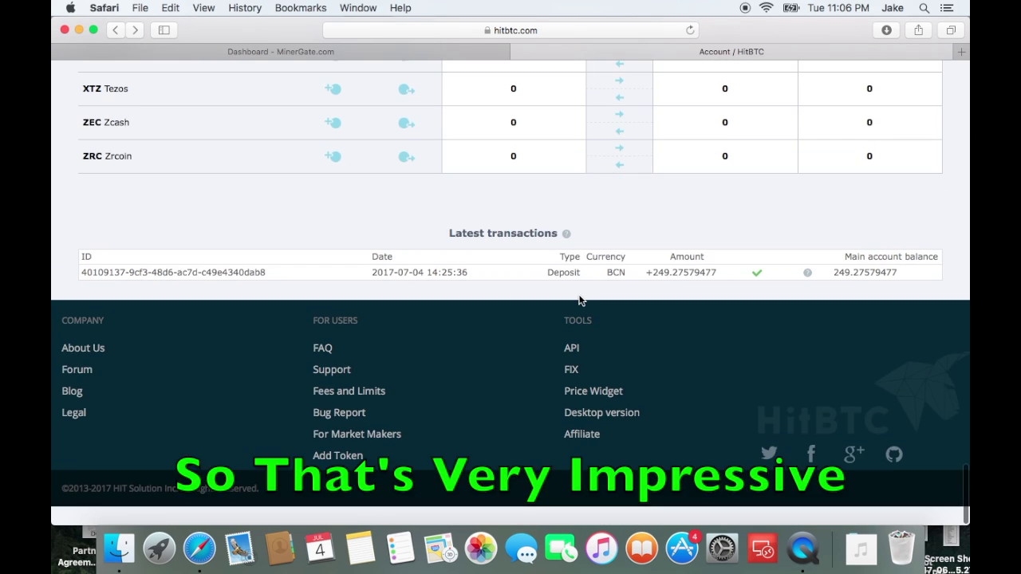
{"action": "scroll", "coordinate": [580, 299], "scroll_direction": "up", "scroll_amount": 20}
{"action": "scroll", "coordinate": [580, 300], "scroll_direction": "up", "scroll_amount": 5}
{"action": "scroll", "coordinate": [579, 300], "scroll_direction": "up", "scroll_amount": 10}
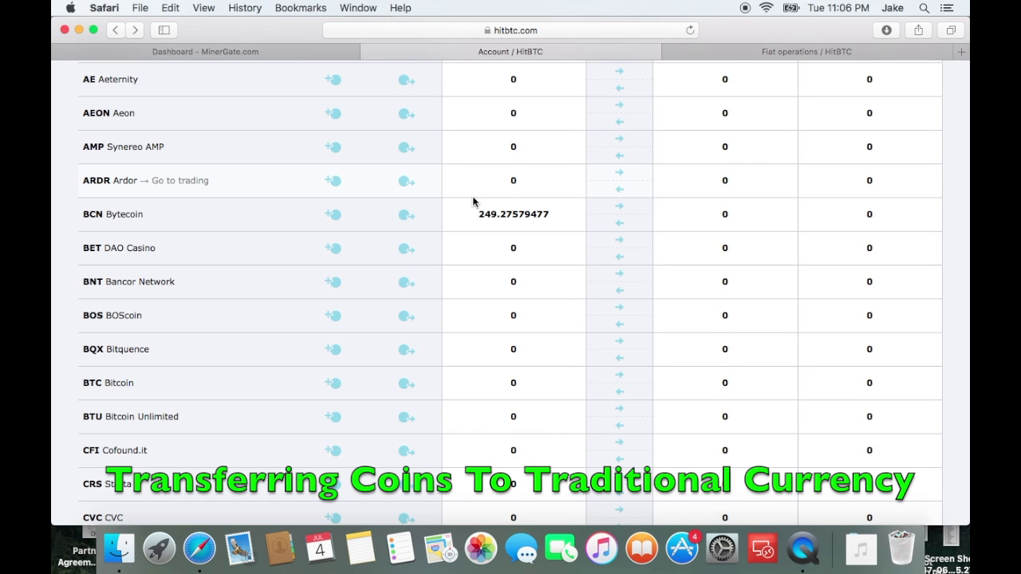
{"action": "left_click", "coordinate": [404, 221]}
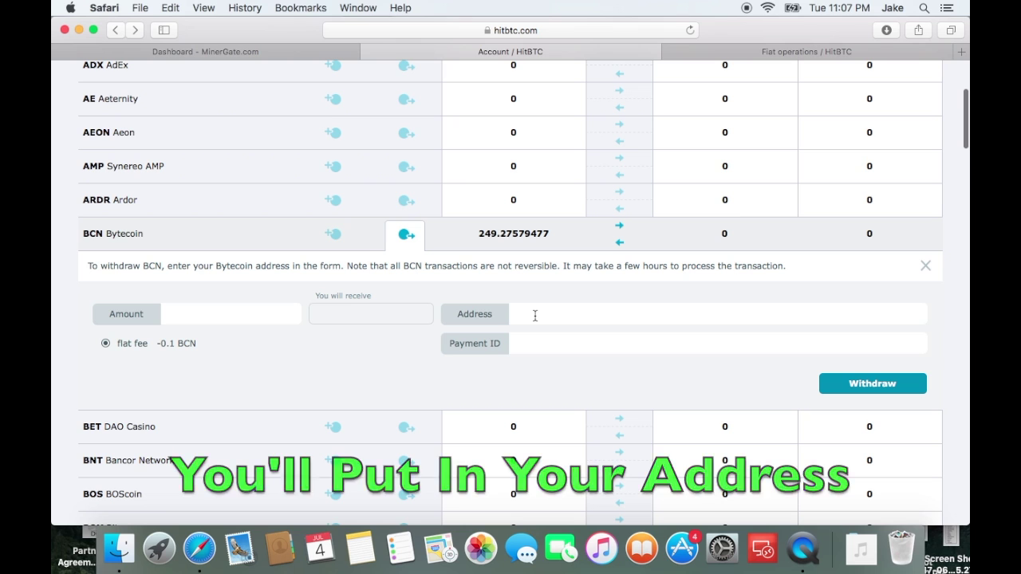
Step: Start the Bytecoin withdraw form's Payment ID, then open the HitBTC FAQ in a new tab
{"action": "left_click", "coordinate": [537, 345]}
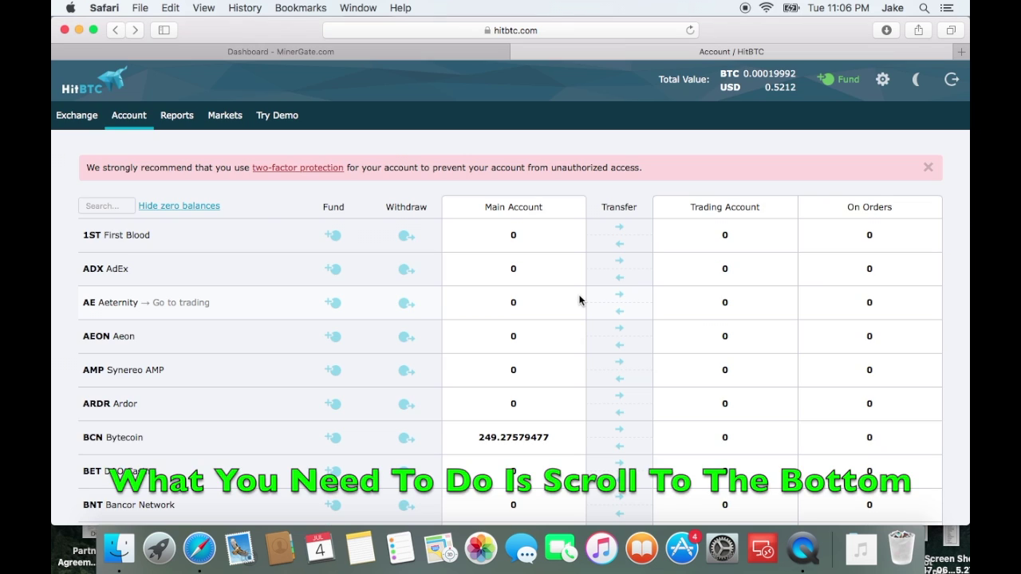
{"action": "scroll", "coordinate": [579, 299], "scroll_direction": "down", "scroll_amount": 20}
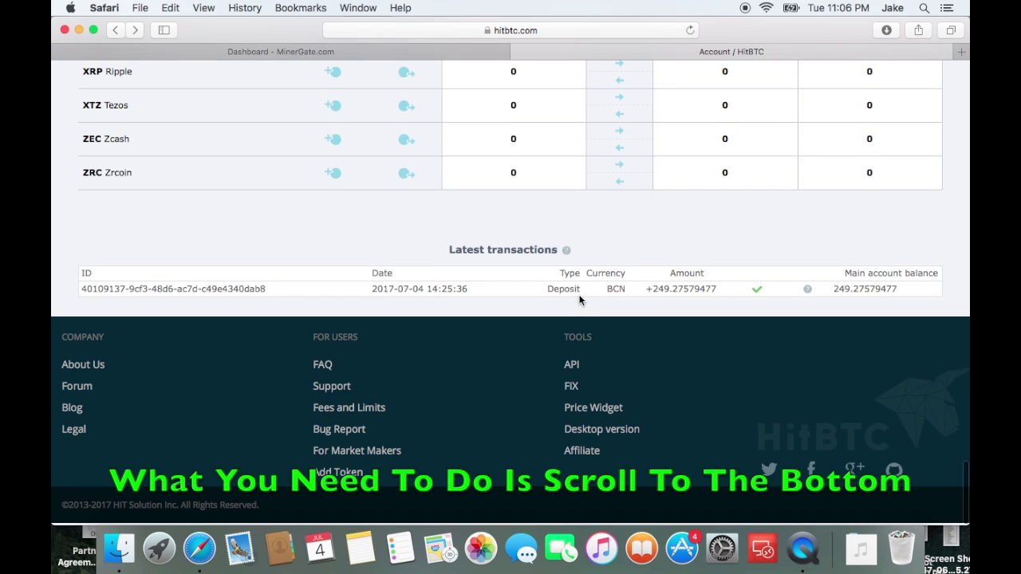
{"action": "right_click", "coordinate": [328, 368]}
{"action": "left_click", "coordinate": [395, 334]}
{"action": "scroll", "coordinate": [487, 346], "scroll_direction": "up", "scroll_amount": 3}
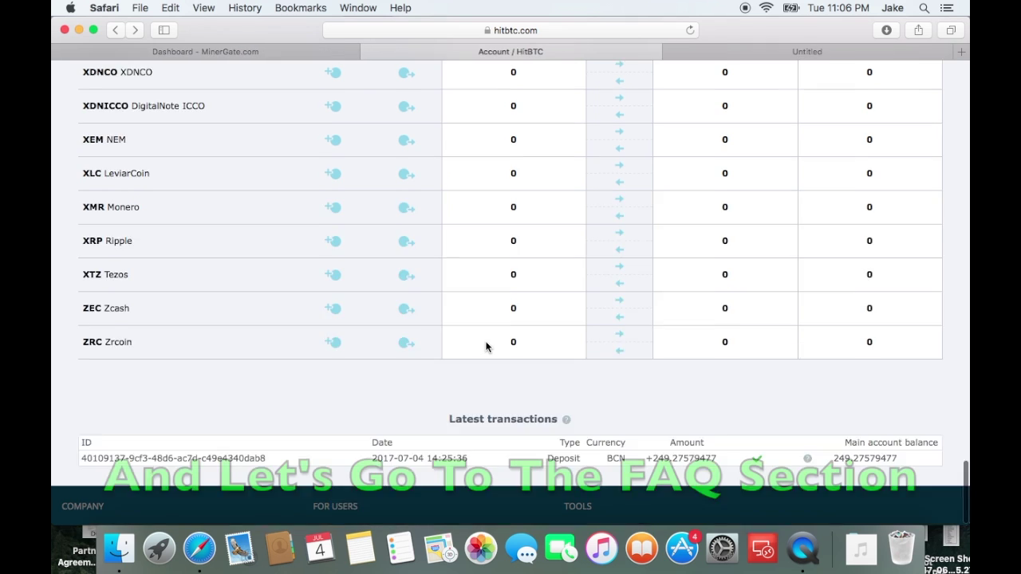
{"action": "scroll", "coordinate": [487, 346], "scroll_direction": "up", "scroll_amount": 20}
Step: Expand the Fiat operations FAQ answer 'How do I add a Bank Account?' and read it
{"action": "left_click", "coordinate": [772, 51]}
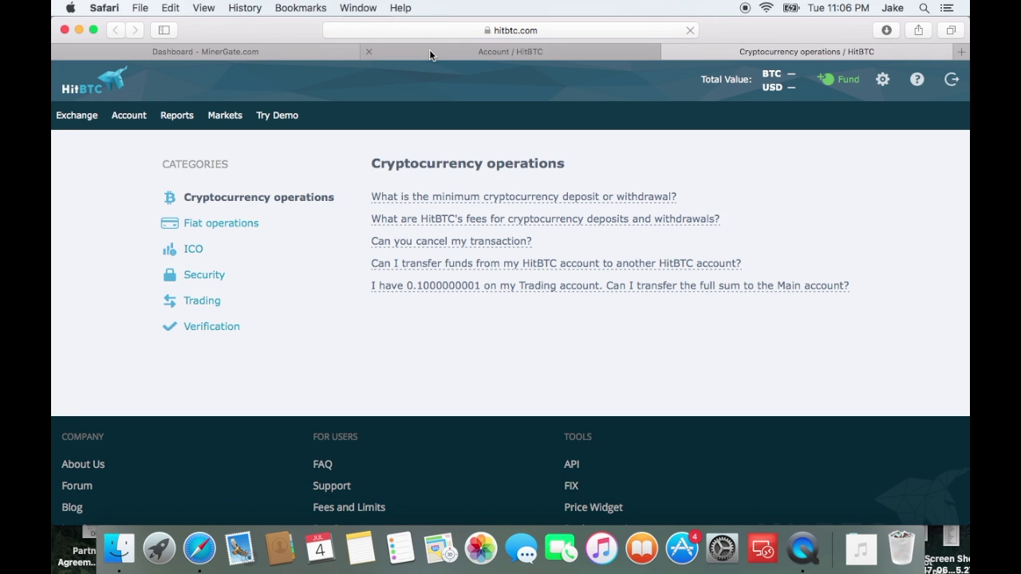
{"action": "left_click", "coordinate": [242, 226]}
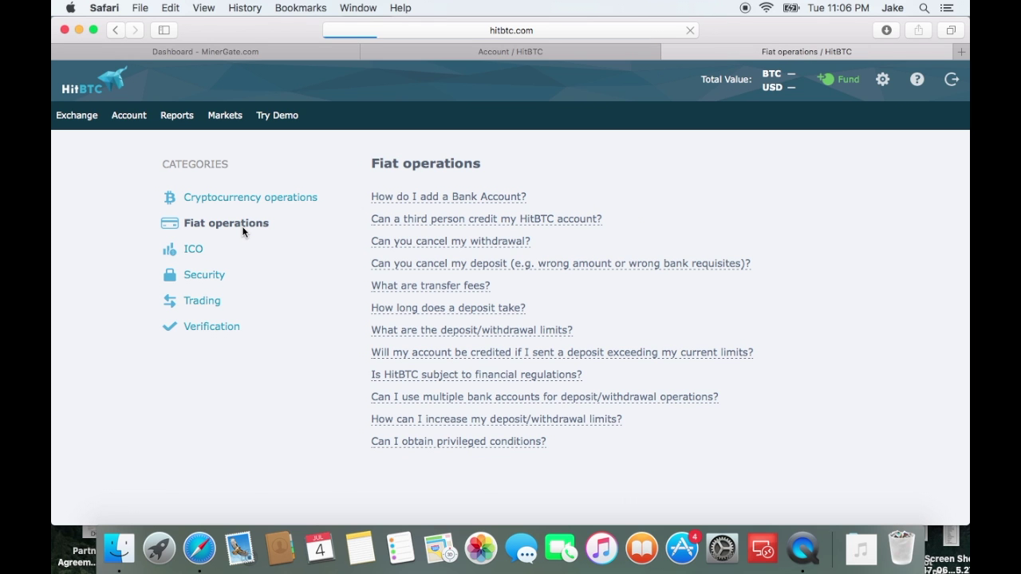
{"action": "left_click", "coordinate": [461, 199]}
{"action": "scroll", "coordinate": [587, 281], "scroll_direction": "down", "scroll_amount": 3}
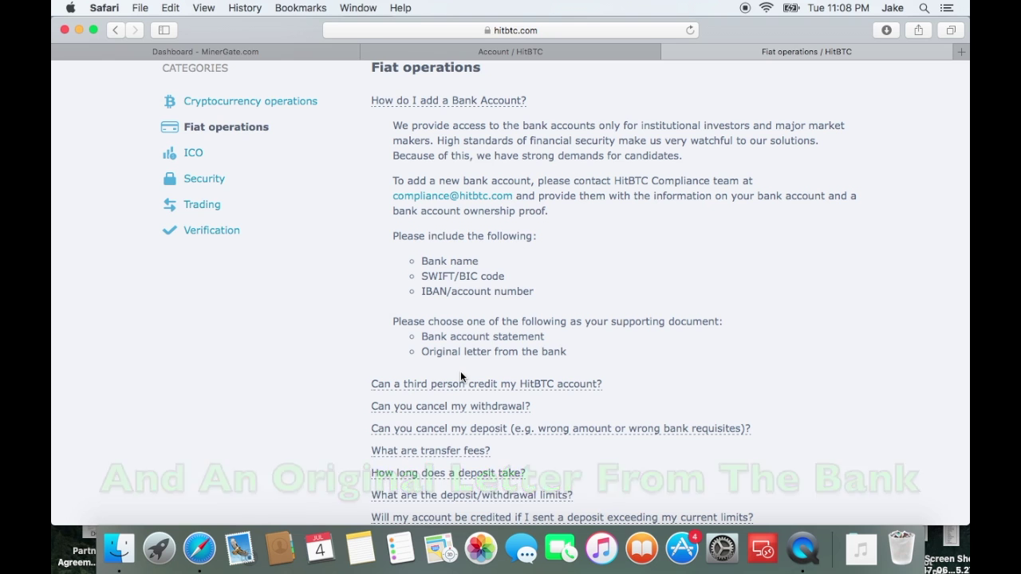
{"action": "scroll", "coordinate": [460, 371], "scroll_direction": "up", "scroll_amount": 1}
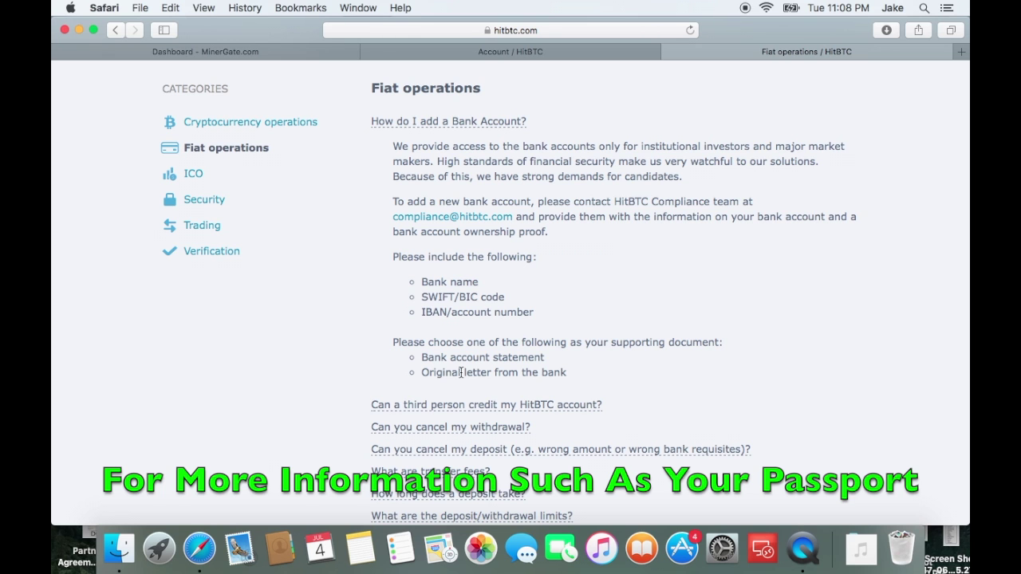
{"action": "scroll", "coordinate": [460, 372], "scroll_direction": "up", "scroll_amount": 3}
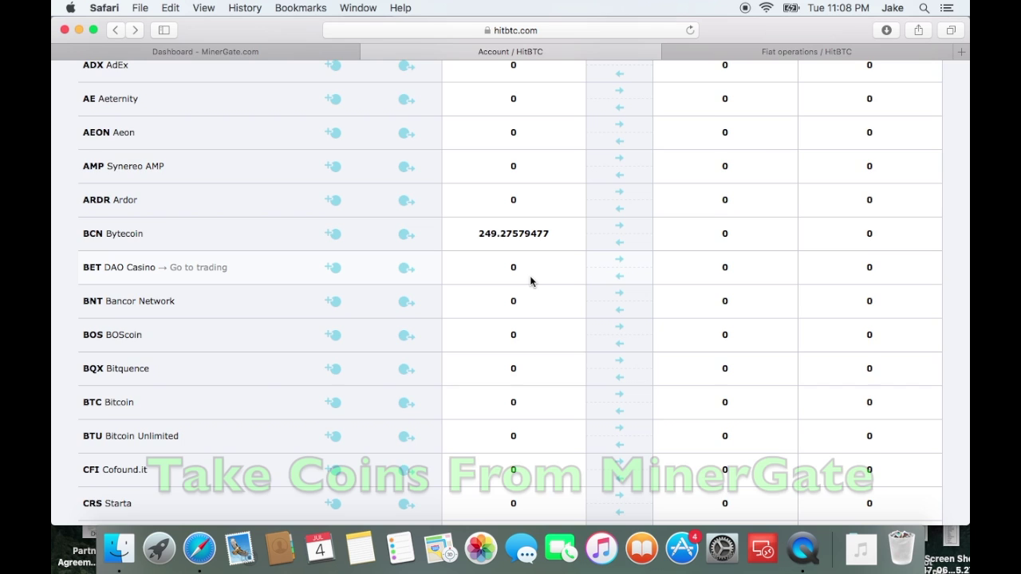
{"action": "scroll", "coordinate": [551, 279], "scroll_direction": "up", "scroll_amount": 5}
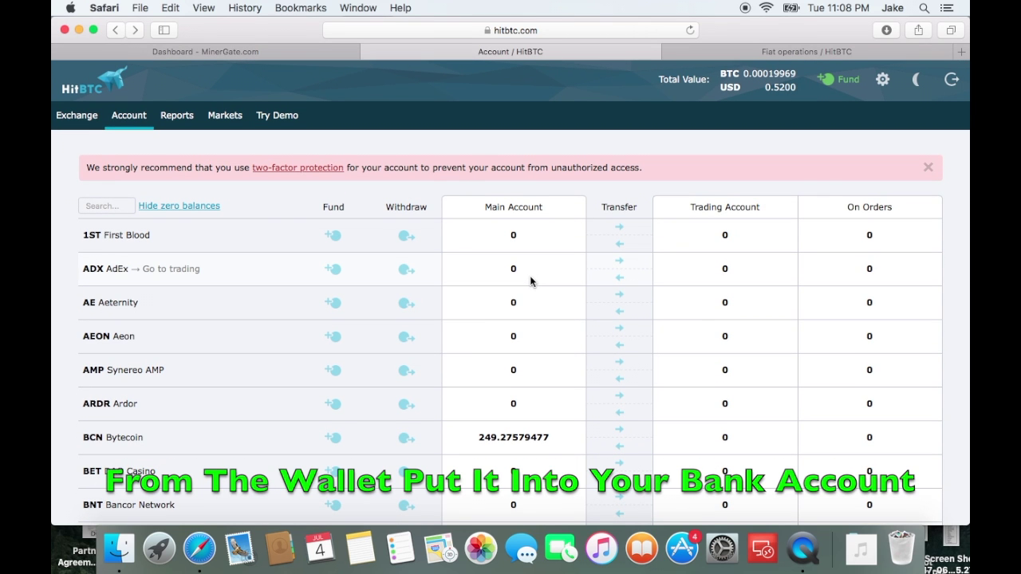
{"action": "left_click", "coordinate": [832, 55]}
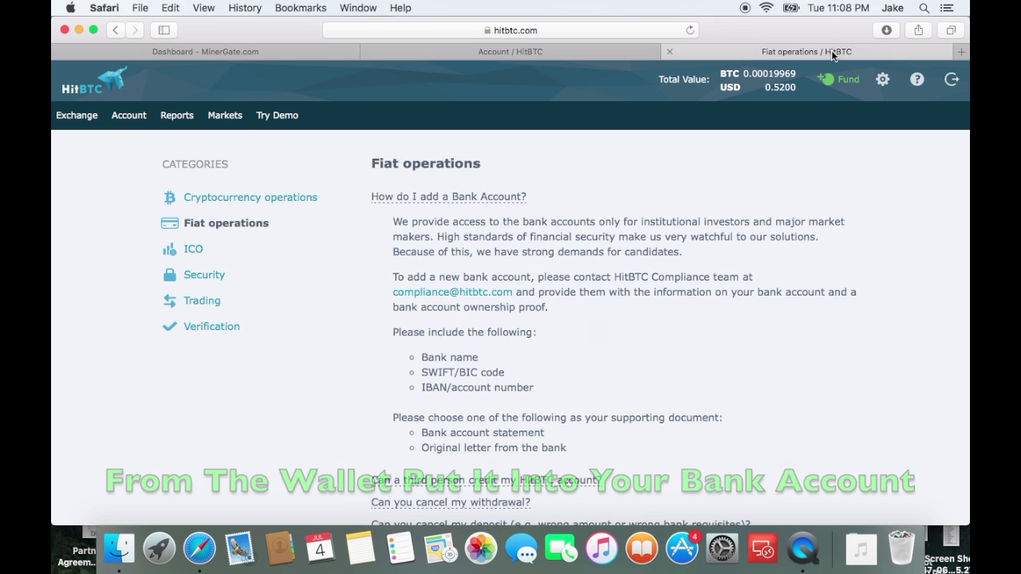
{"action": "left_click", "coordinate": [518, 51]}
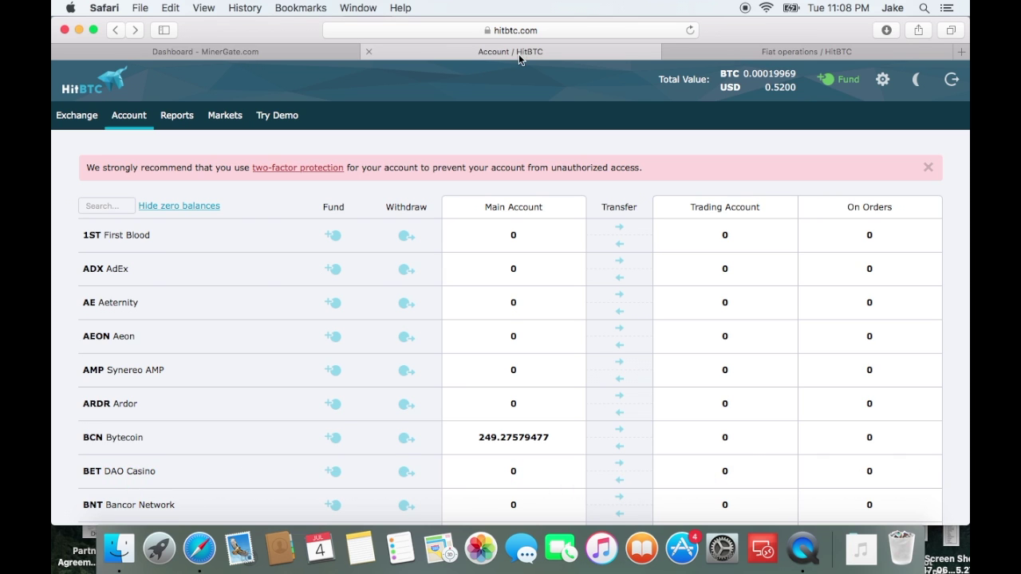
{"action": "scroll", "coordinate": [438, 401], "scroll_direction": "down", "scroll_amount": 1}
{"action": "scroll", "coordinate": [436, 400], "scroll_direction": "down", "scroll_amount": 5}
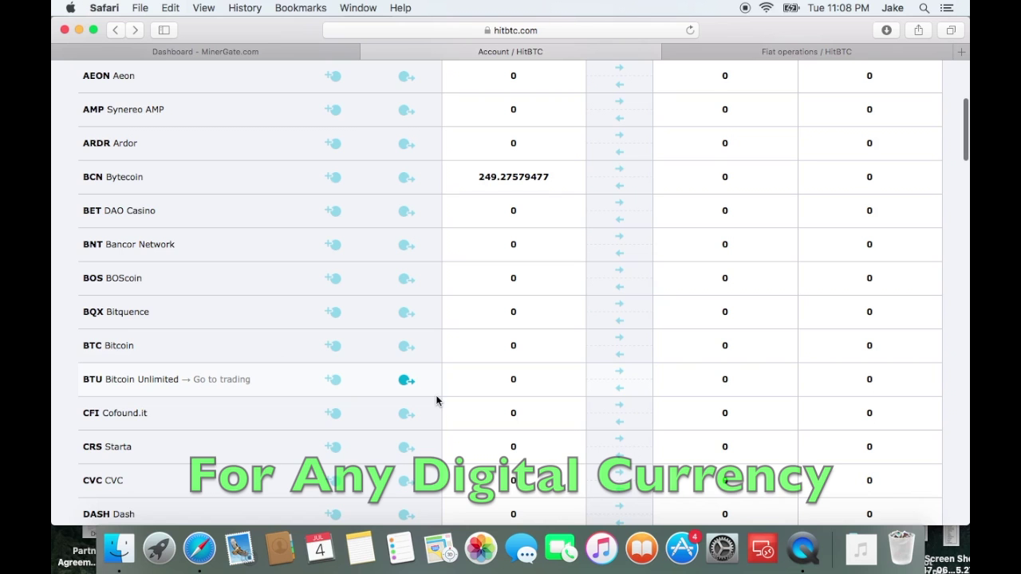
{"action": "scroll", "coordinate": [437, 400], "scroll_direction": "down", "scroll_amount": 5}
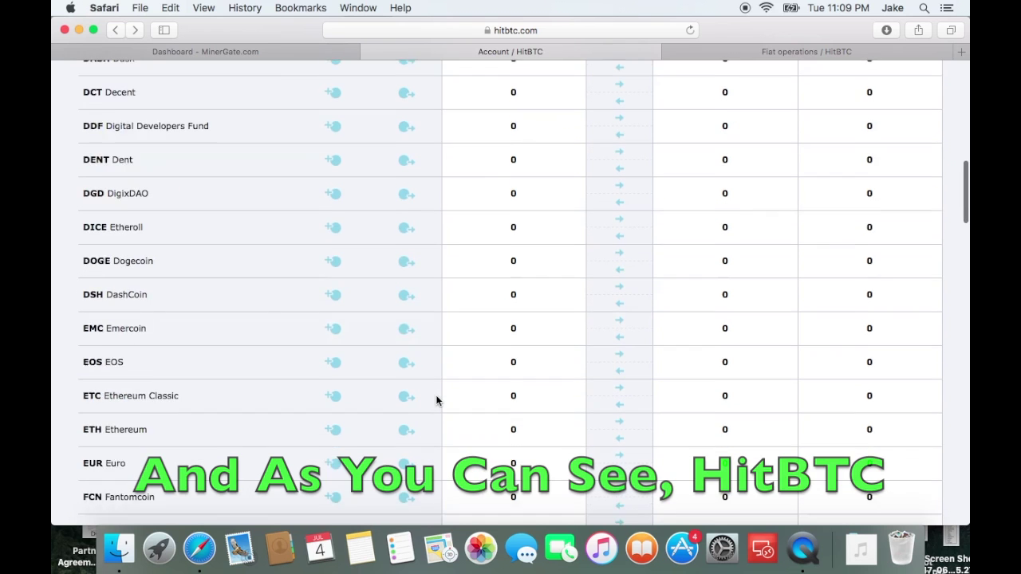
{"action": "scroll", "coordinate": [436, 400], "scroll_direction": "down", "scroll_amount": 5}
{"action": "scroll", "coordinate": [436, 400], "scroll_direction": "down", "scroll_amount": 5}
{"action": "scroll", "coordinate": [436, 401], "scroll_direction": "down", "scroll_amount": 3}
{"action": "scroll", "coordinate": [437, 400], "scroll_direction": "down", "scroll_amount": 5}
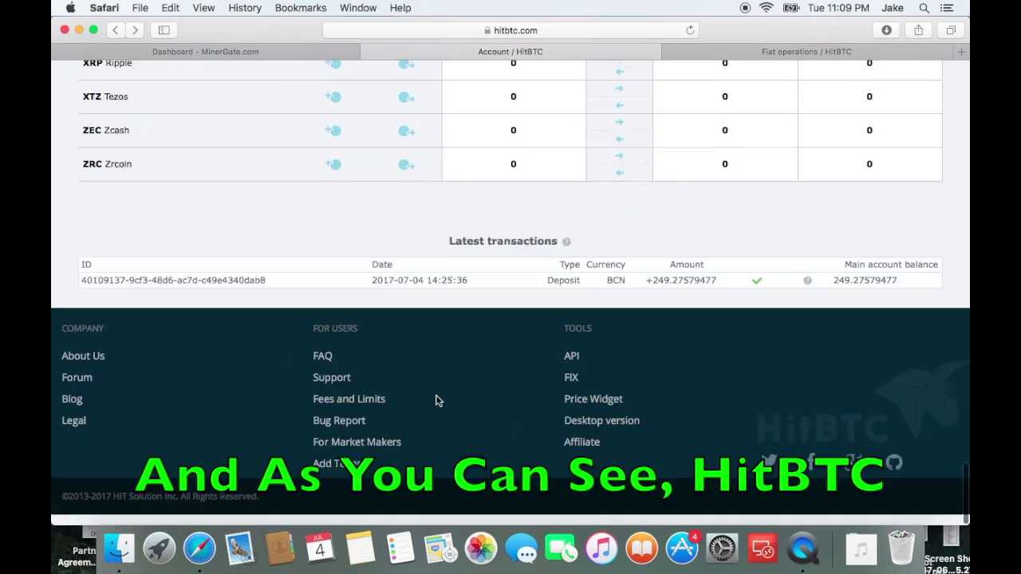
{"action": "scroll", "coordinate": [436, 400], "scroll_direction": "up", "scroll_amount": 10}
{"action": "scroll", "coordinate": [437, 401], "scroll_direction": "up", "scroll_amount": 15}
{"action": "scroll", "coordinate": [436, 400], "scroll_direction": "up", "scroll_amount": 5}
{"action": "scroll", "coordinate": [436, 400], "scroll_direction": "up", "scroll_amount": 5}
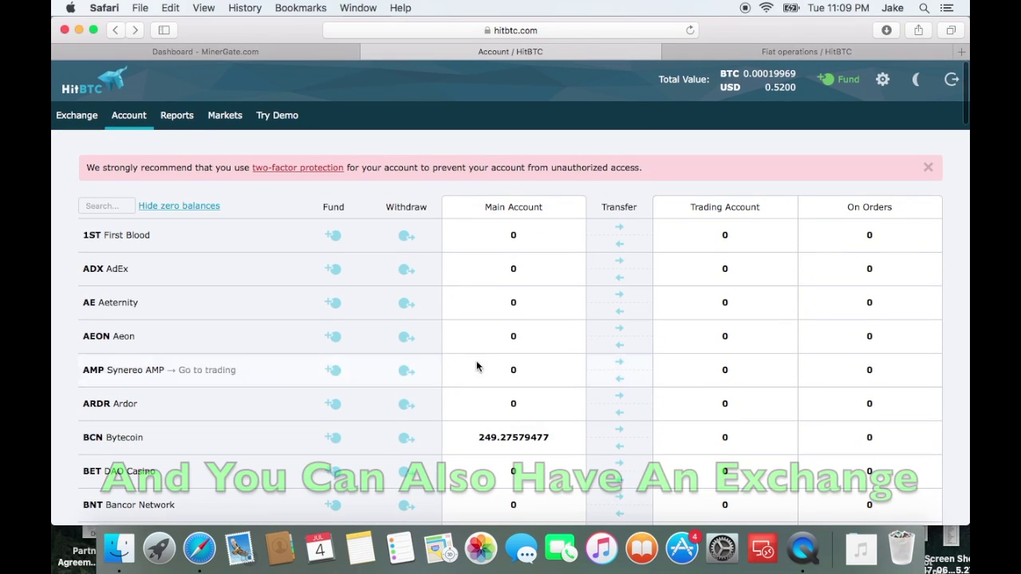
{"action": "scroll", "coordinate": [477, 361], "scroll_direction": "down", "scroll_amount": 2}
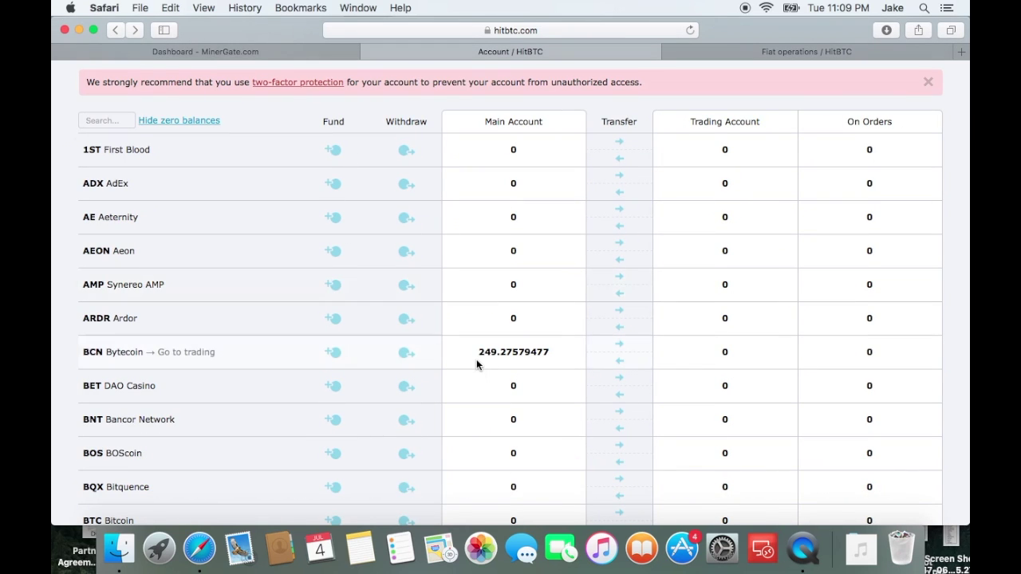